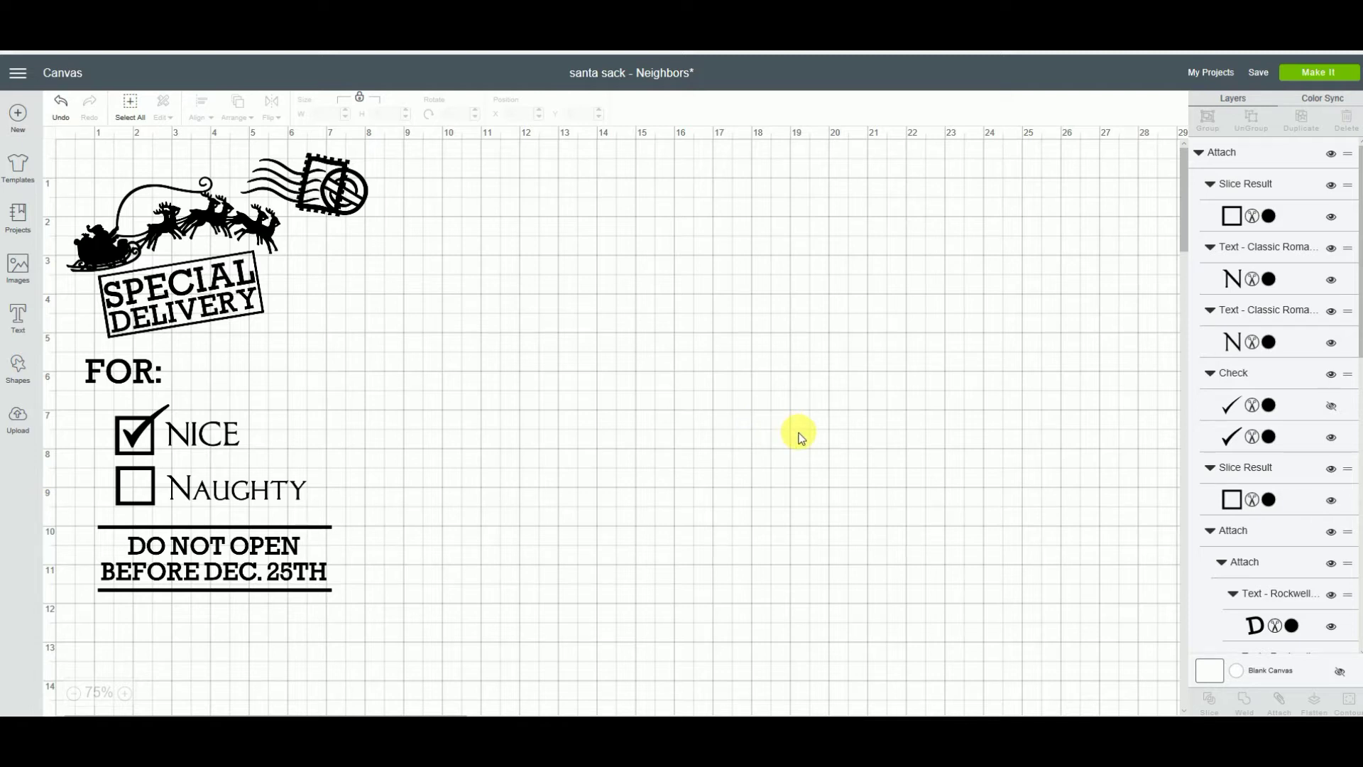
Add 'The Millers' as text below the Santa sack and set it in Cricut's Friday script font.
click(19, 316)
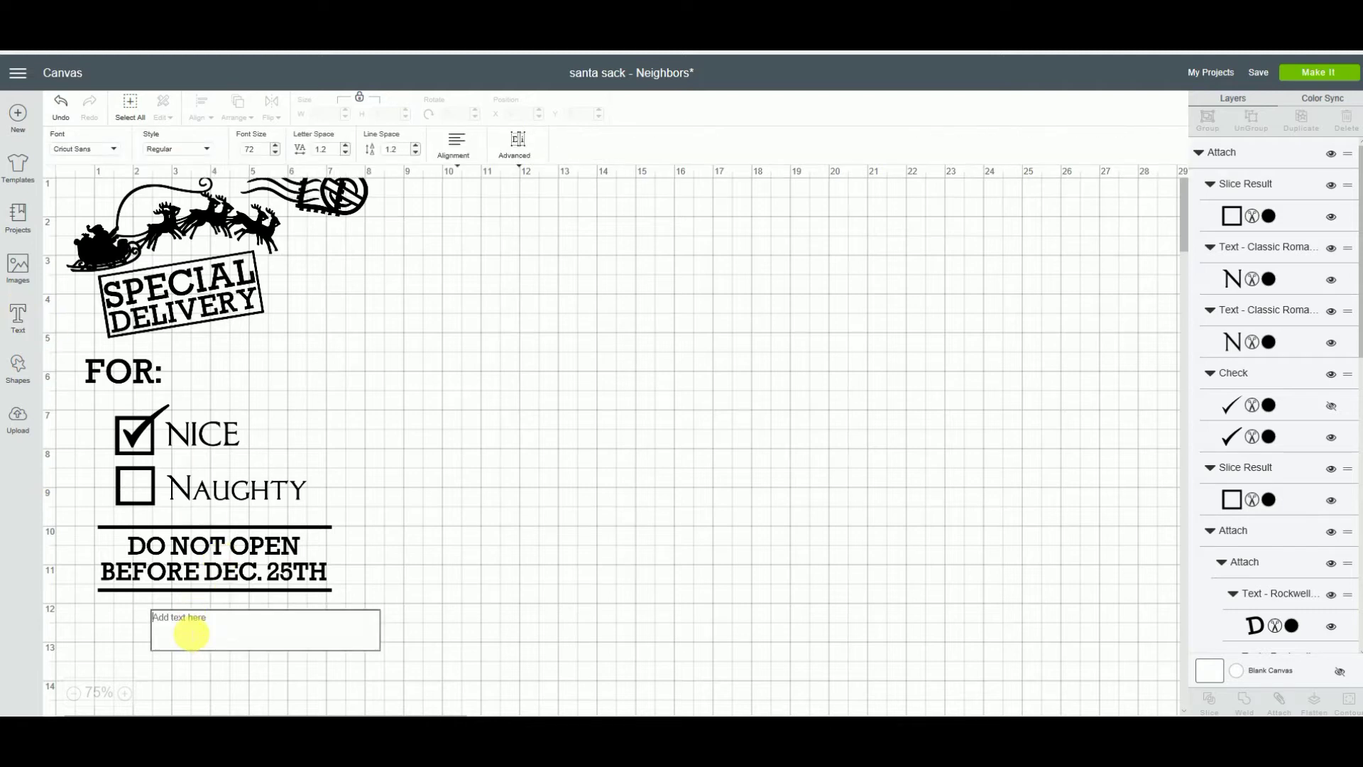
text(T)
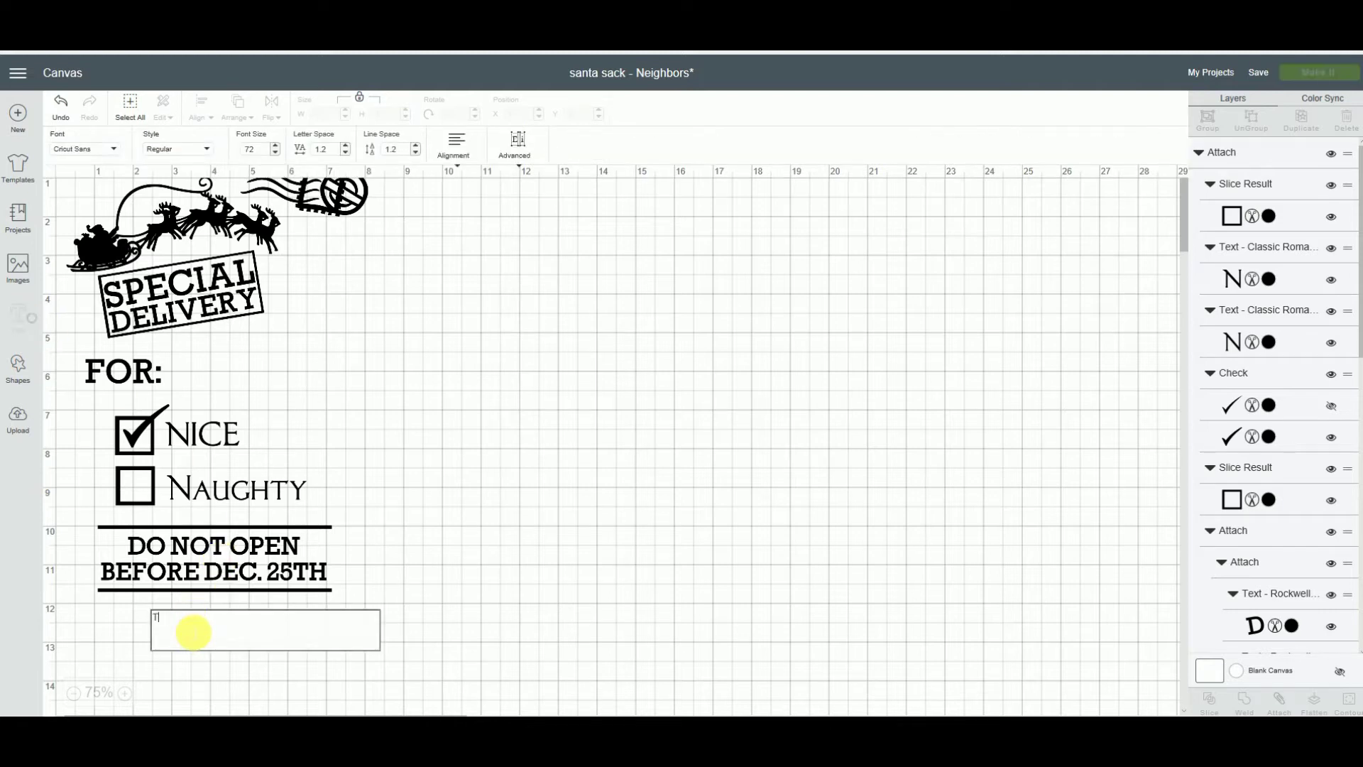
text(he Mil)
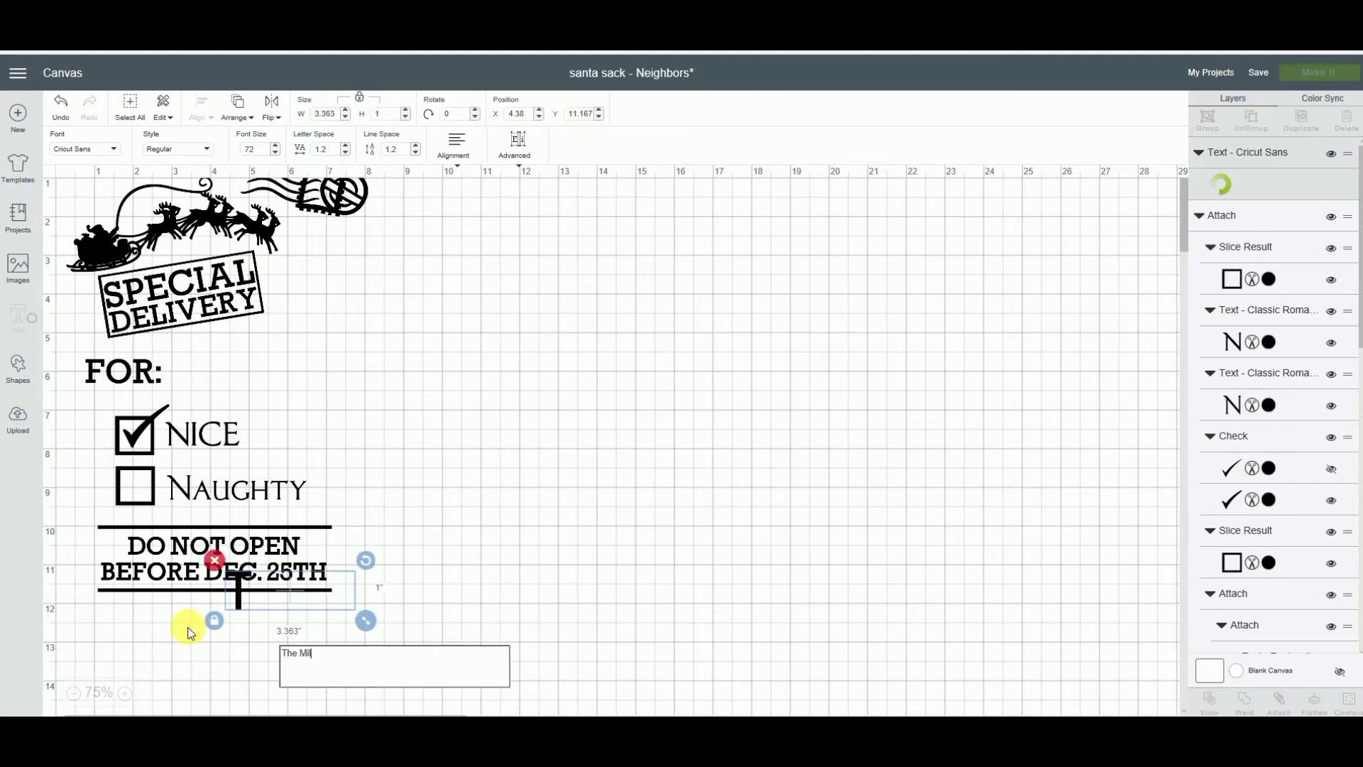
text(lers)
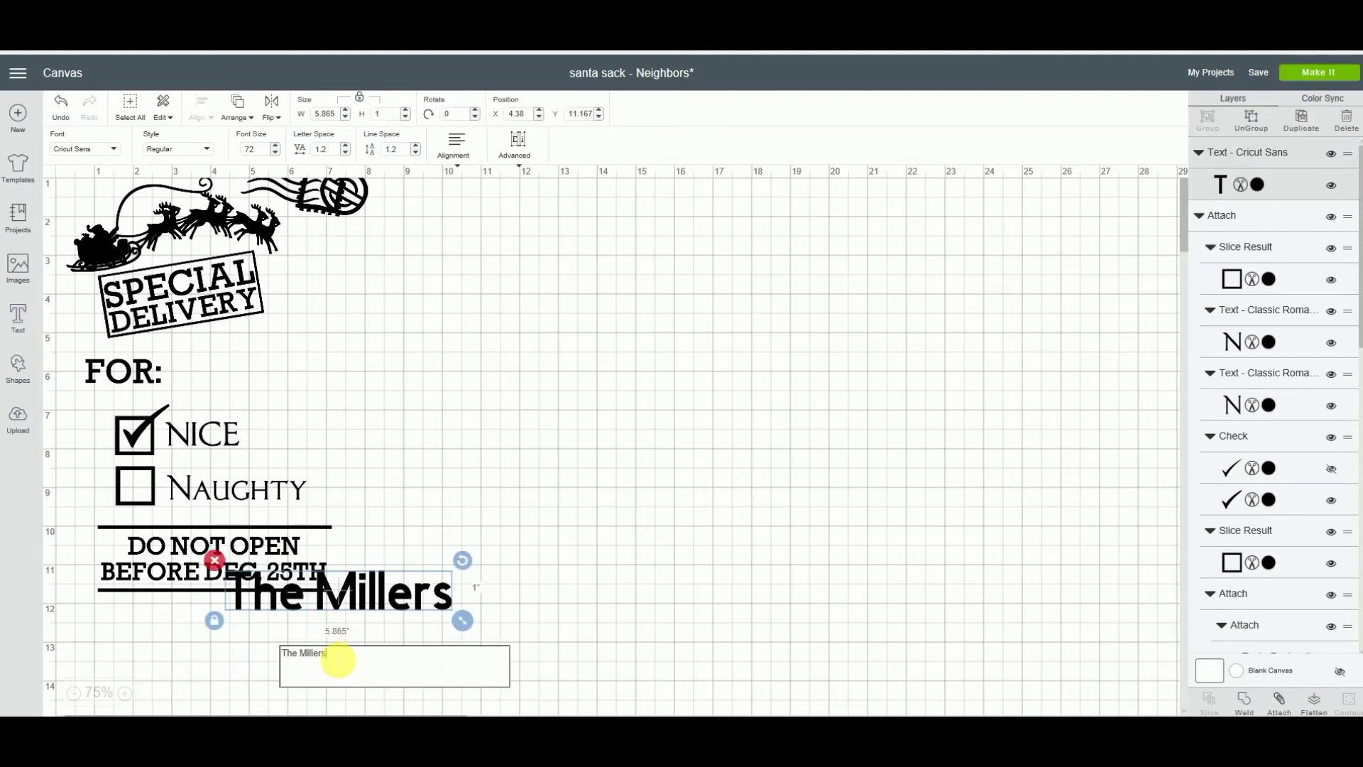
drag(326, 655, 277, 654)
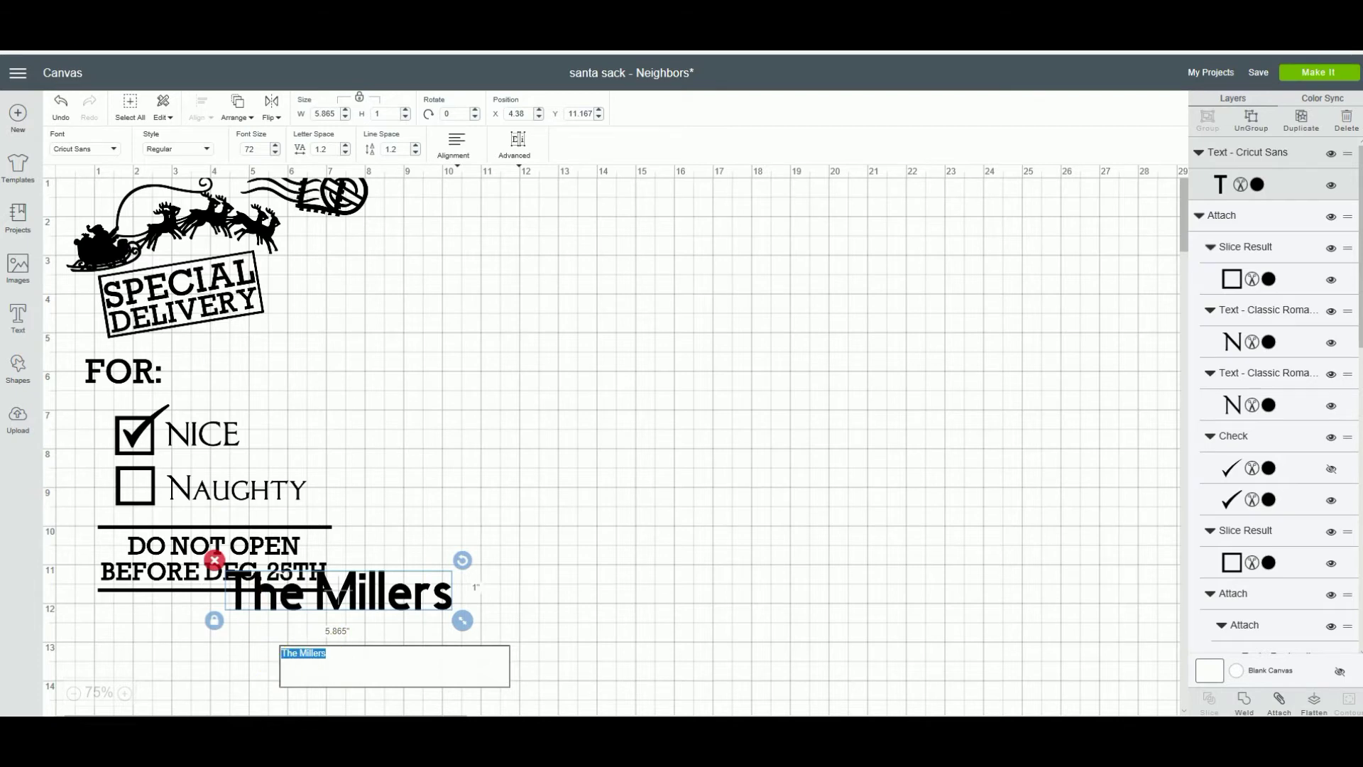
click(110, 157)
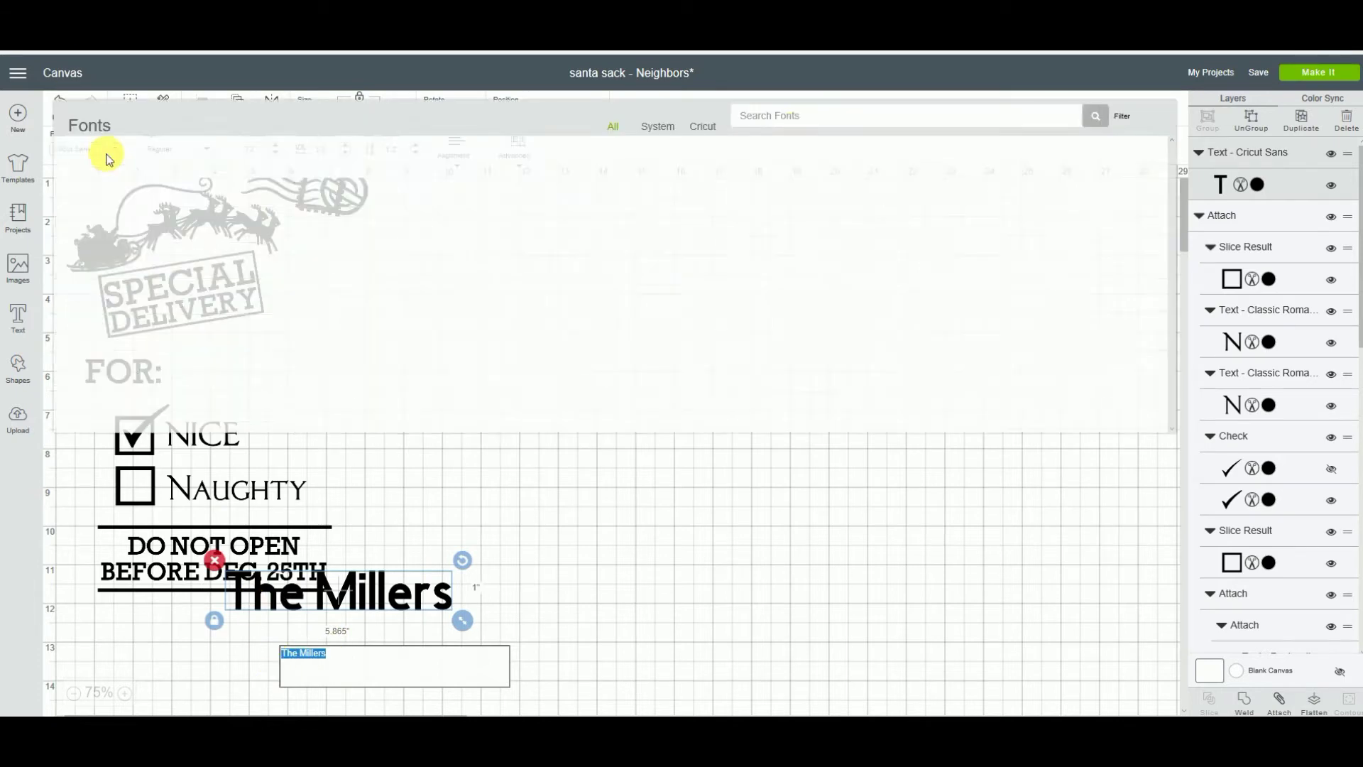
click(703, 126)
click(778, 117)
text(day)
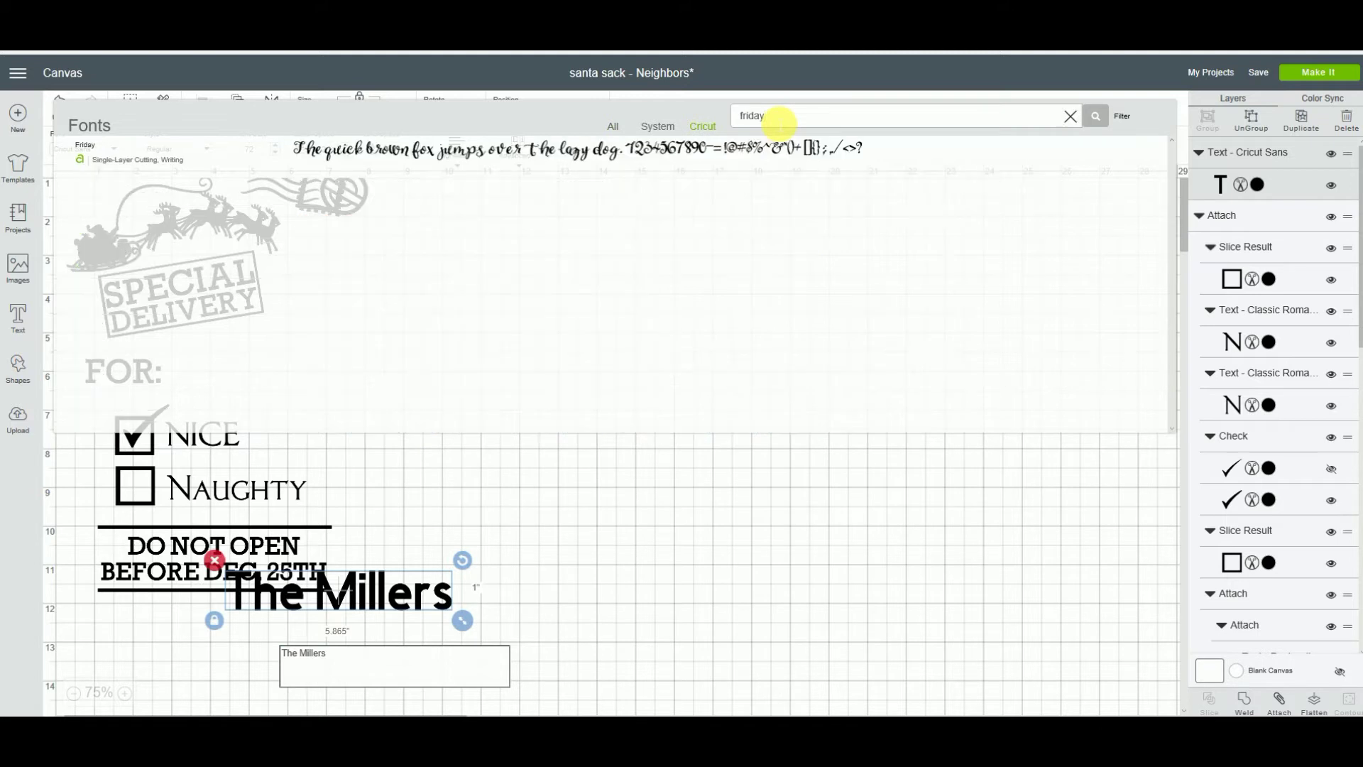
click(447, 152)
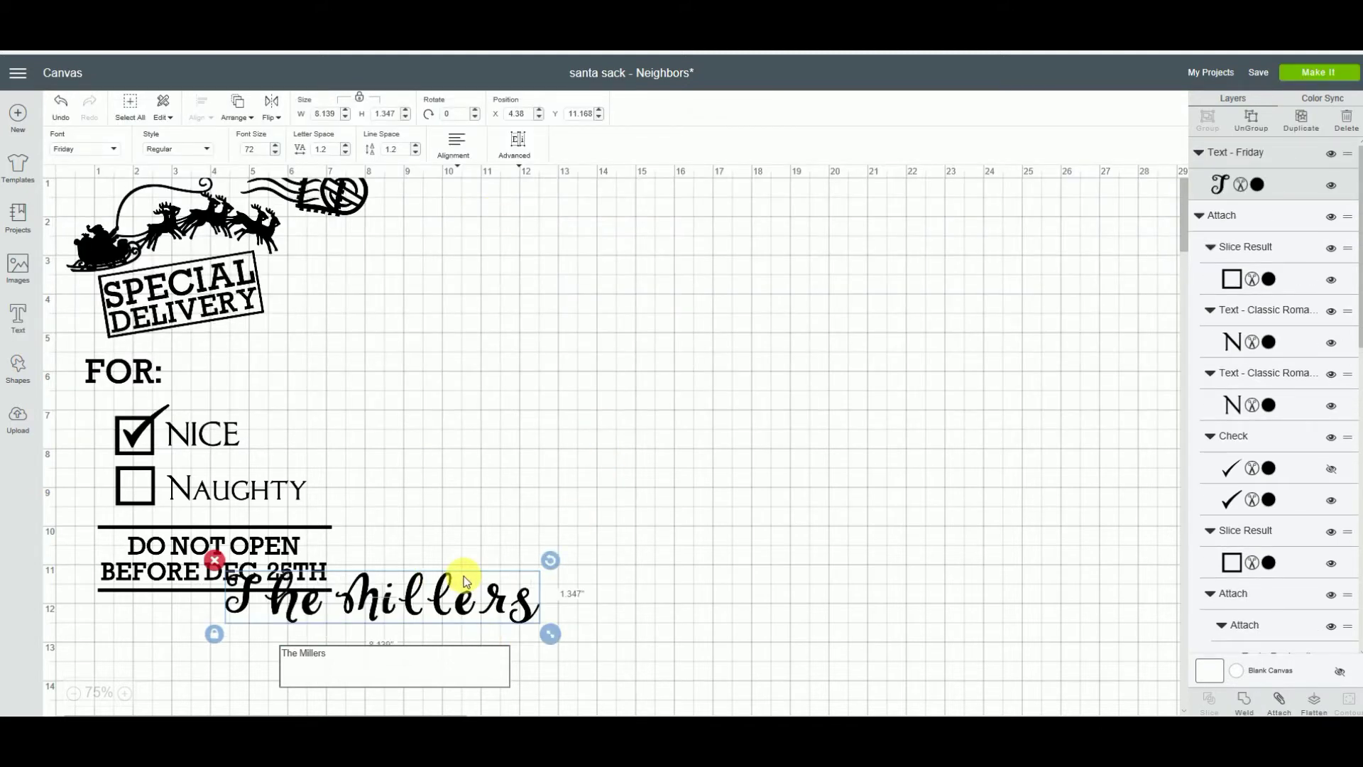
Move 'The Millers' up beside FOR:.
drag(463, 576, 518, 490)
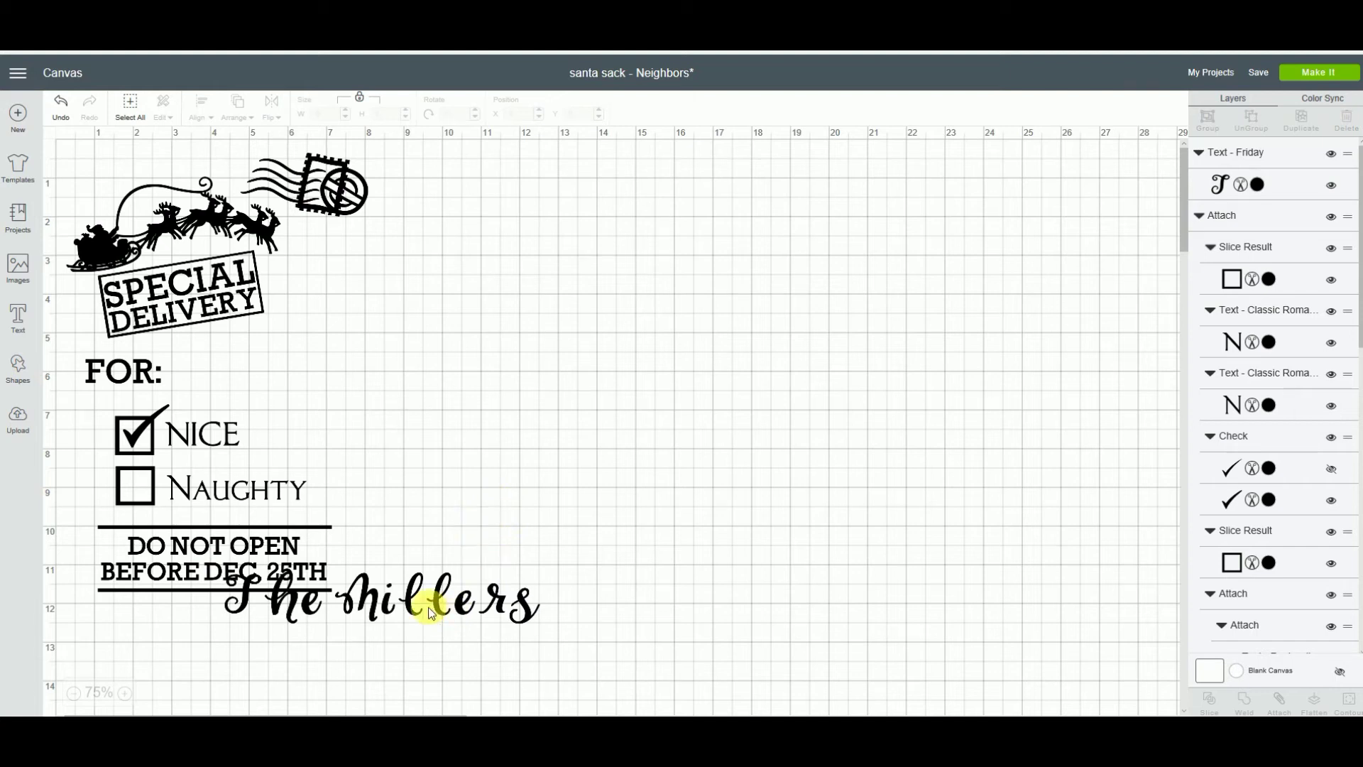
click(399, 604)
click(426, 580)
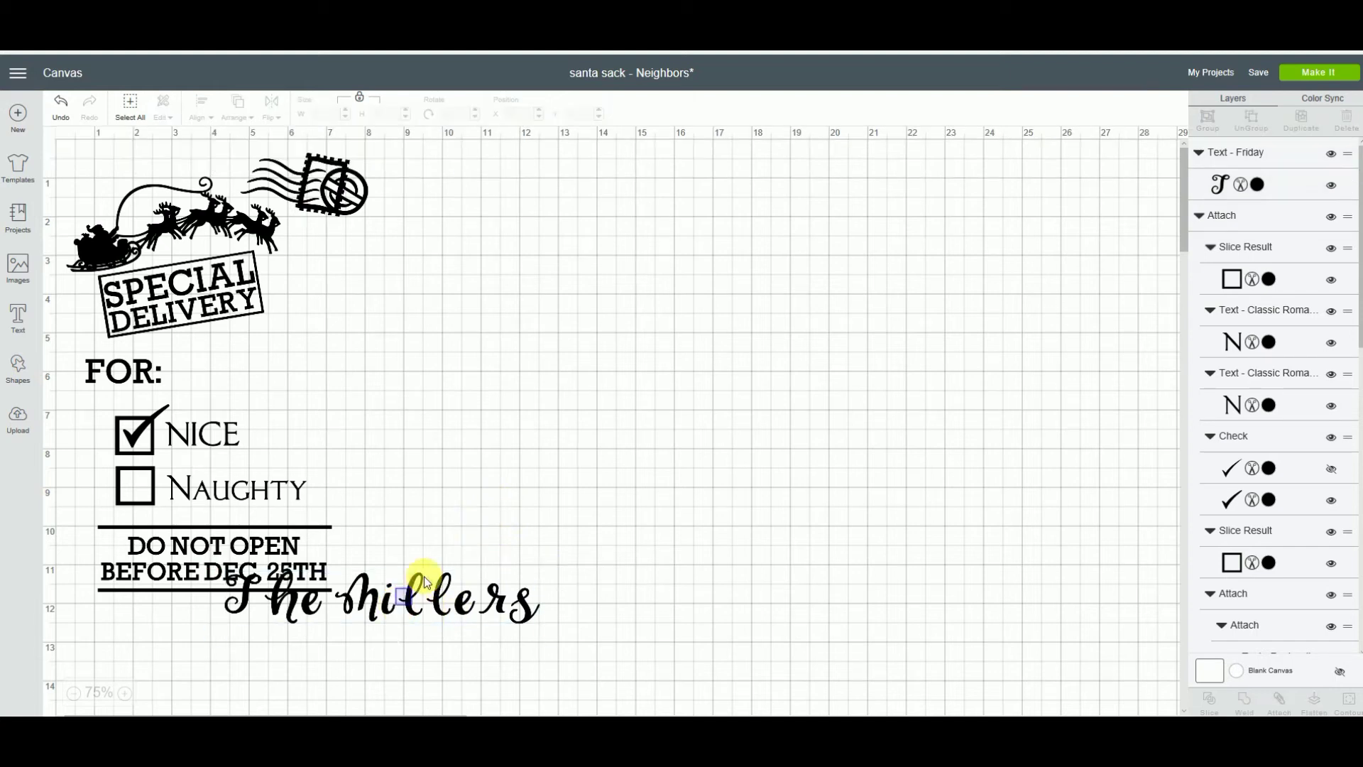
click(264, 627)
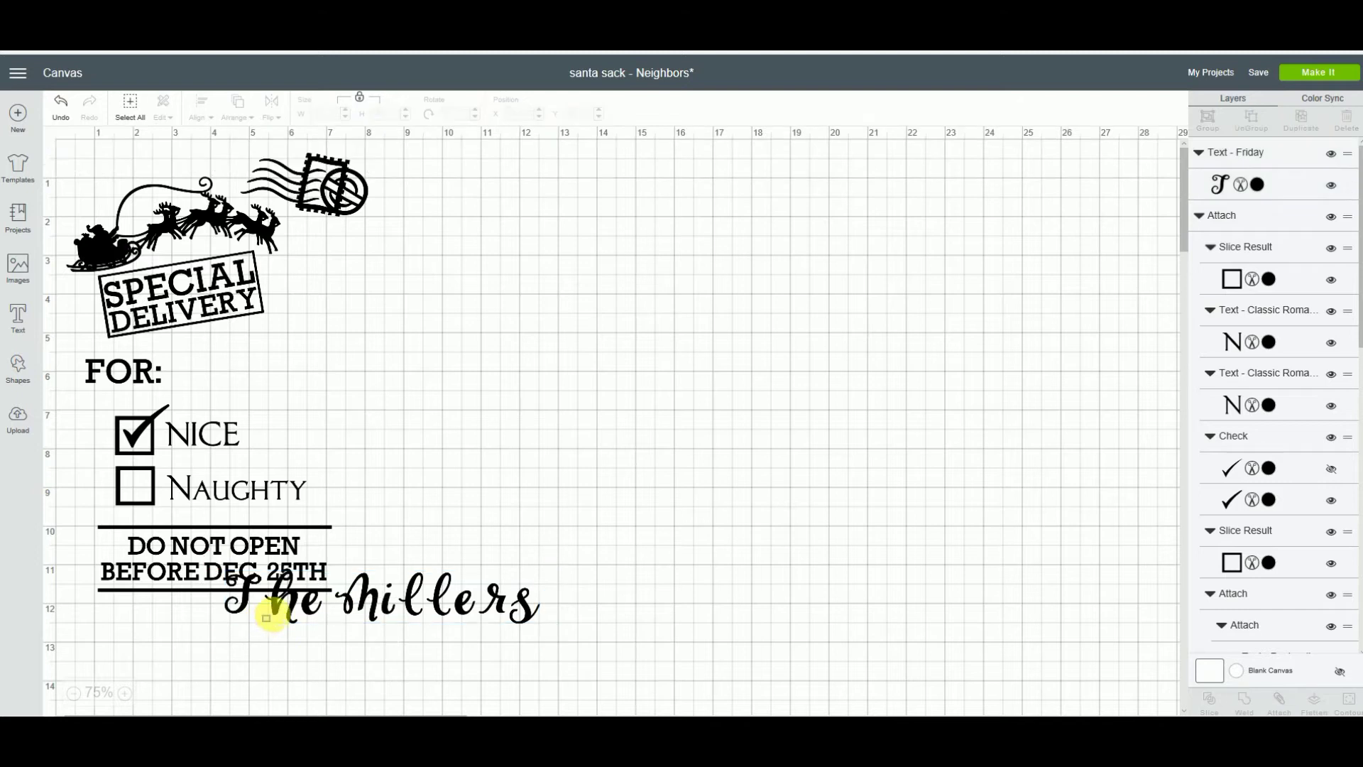
click(309, 606)
drag(310, 607, 265, 377)
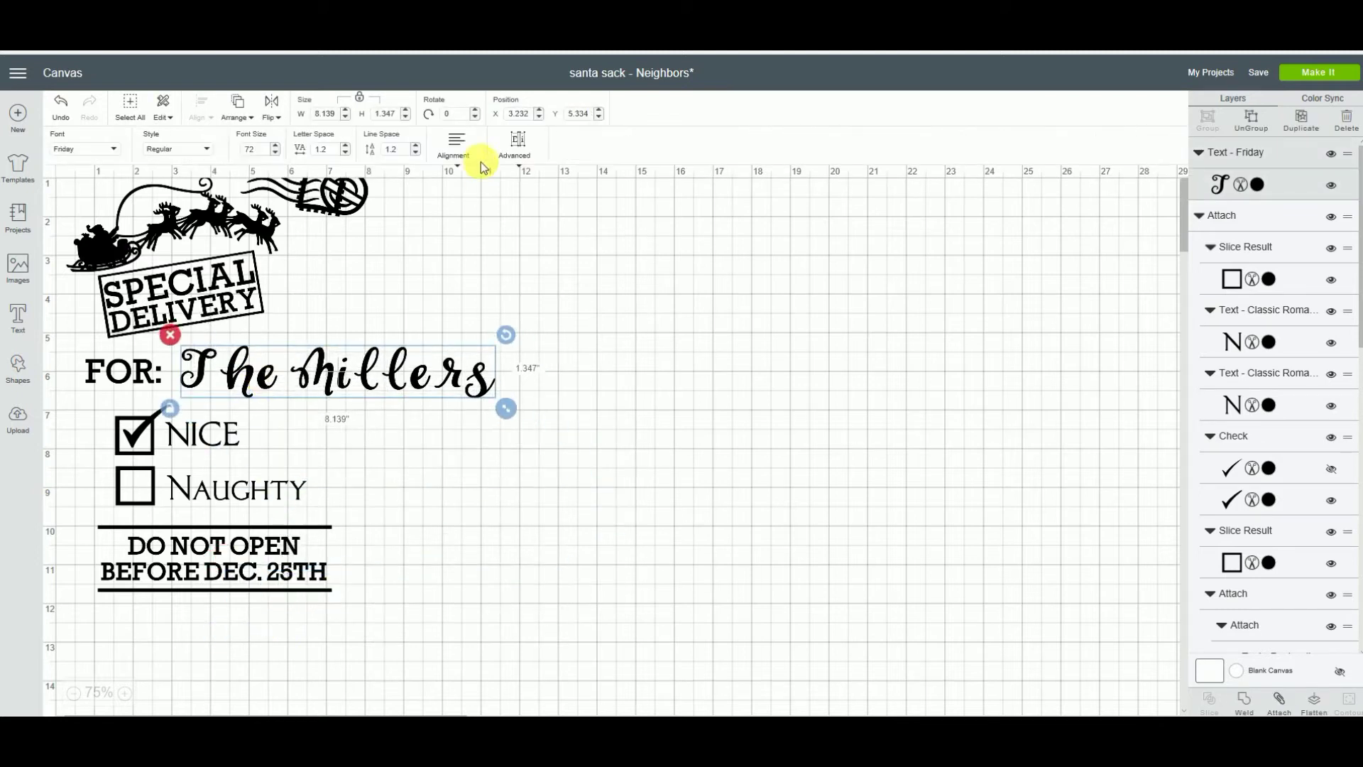
Tighten the letter spacing of 'The Millers' to about -0.4.
click(346, 153)
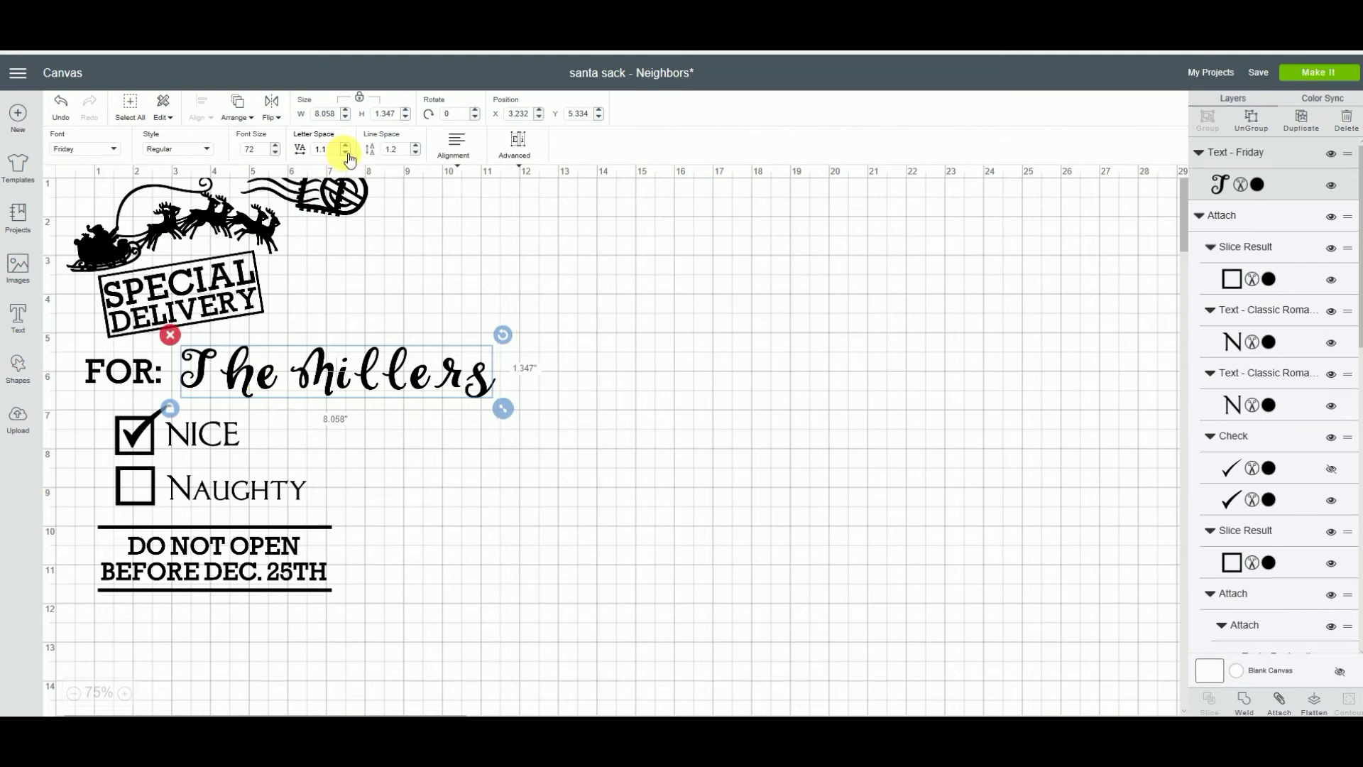
click(347, 152)
click(346, 153)
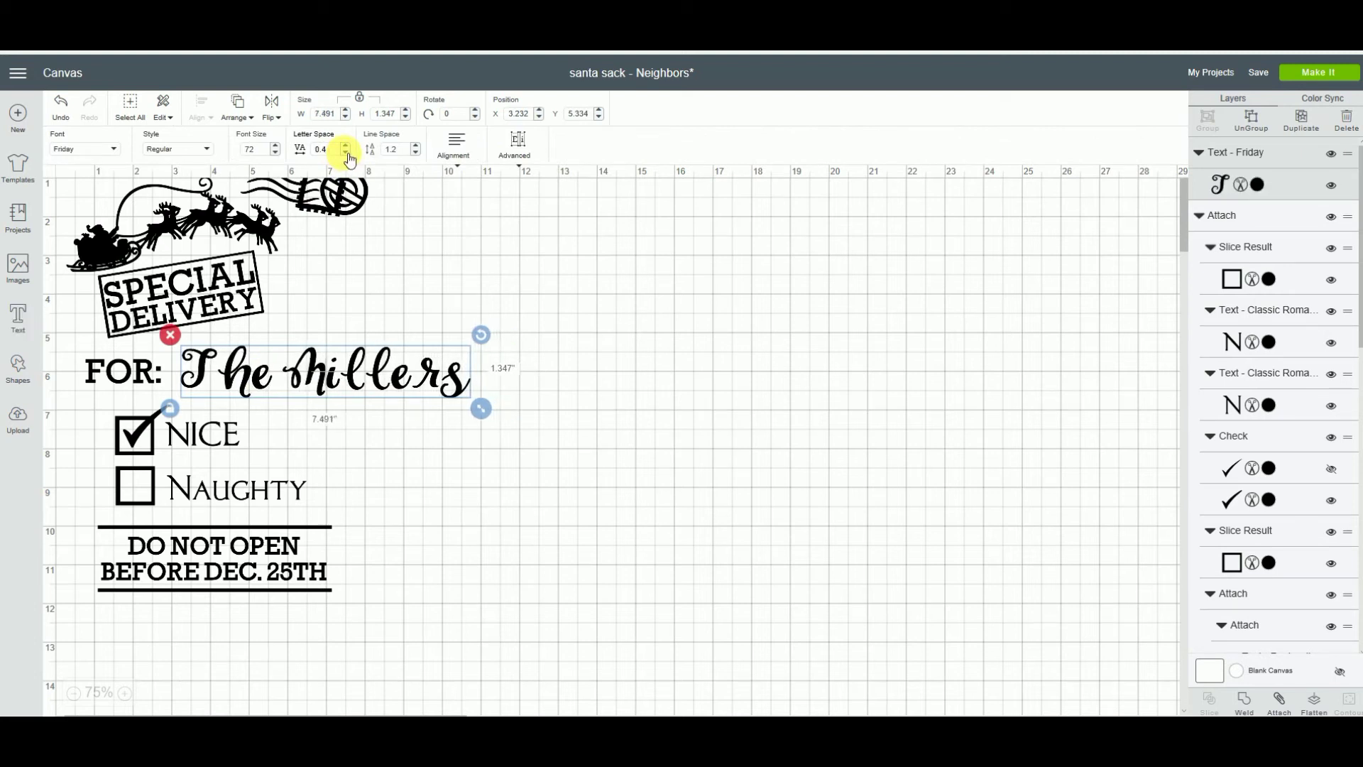
click(346, 152)
click(346, 152)
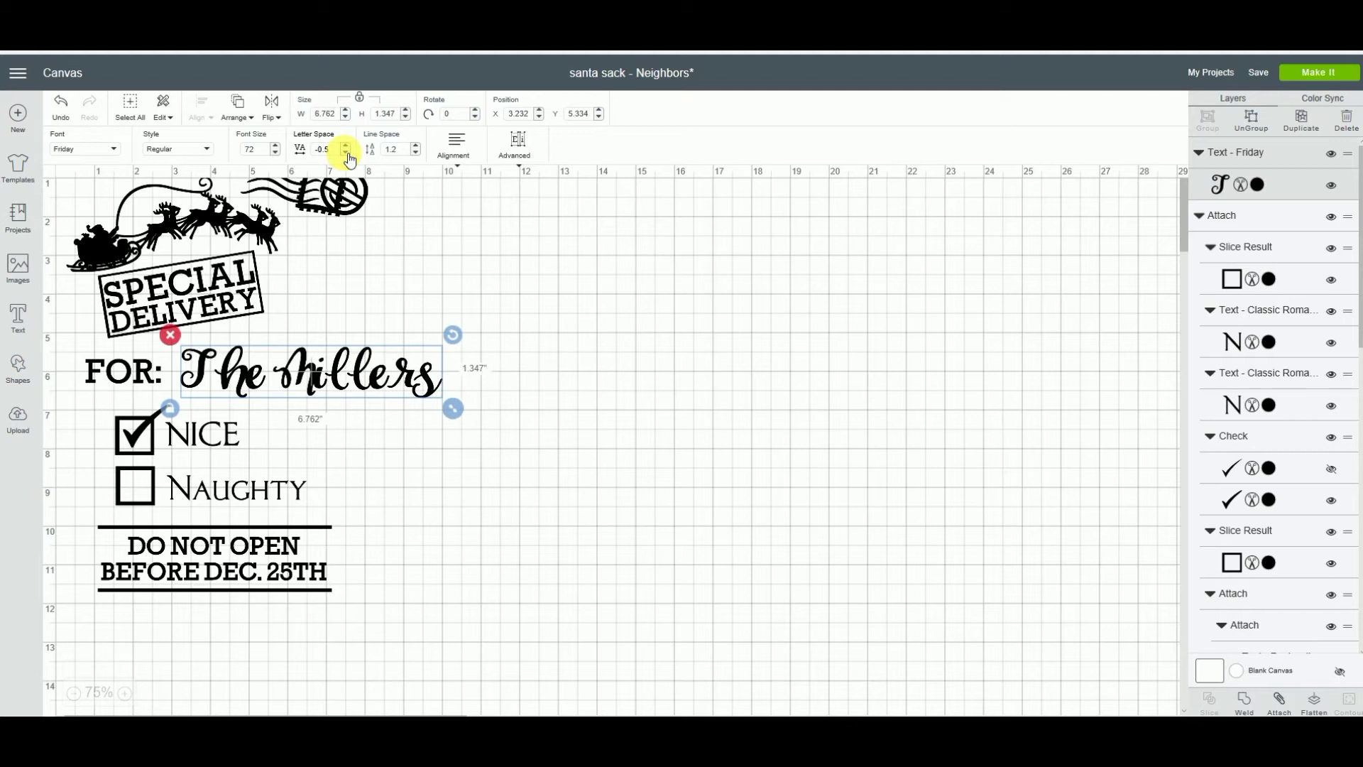
click(346, 146)
click(517, 144)
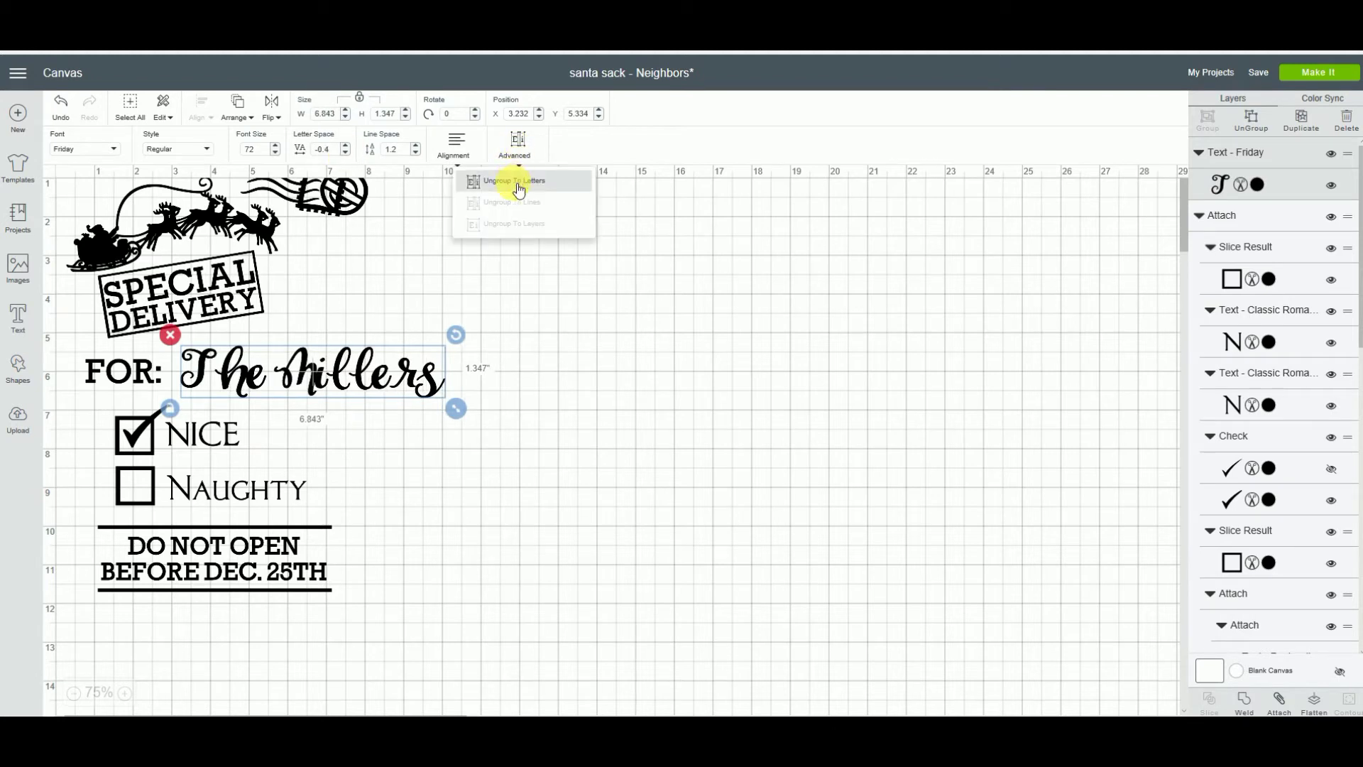
Split 'The Millers' into separate letters and enlarge the capital M.
click(515, 183)
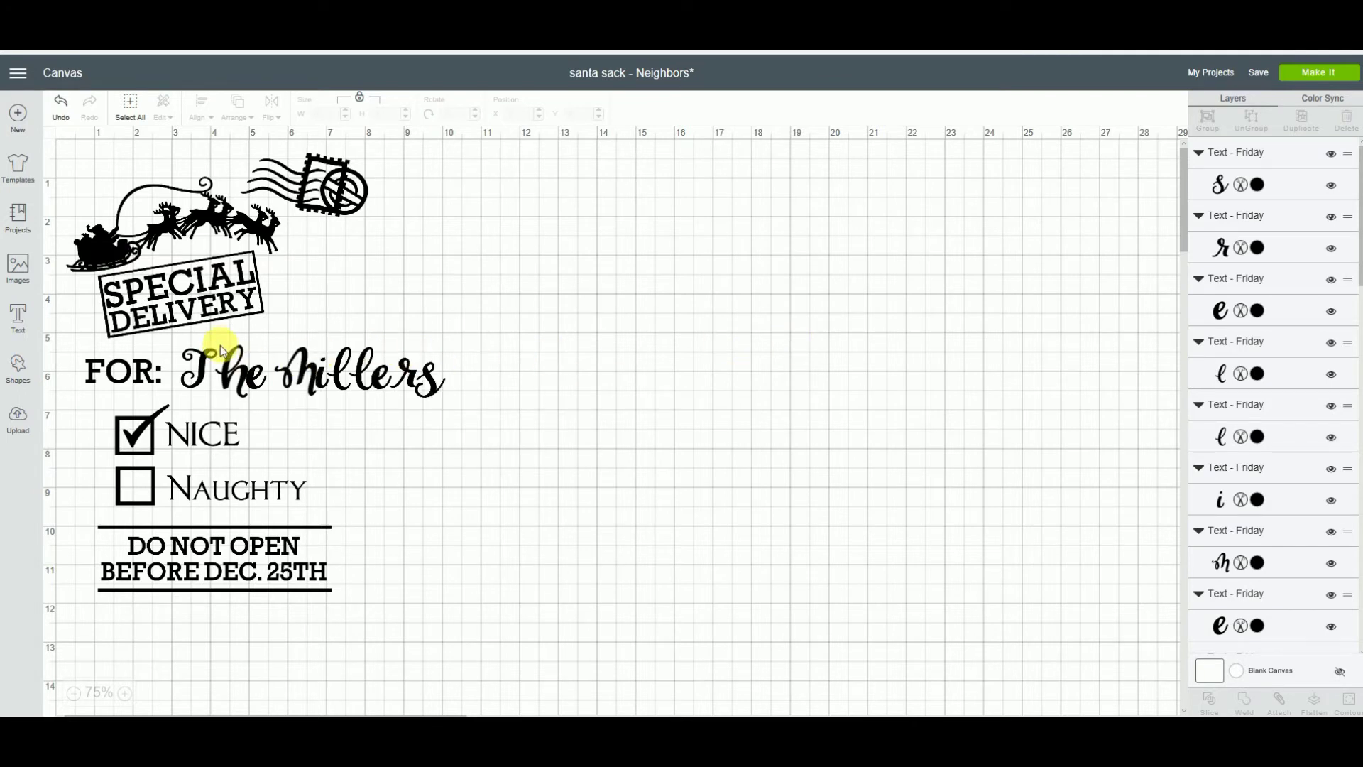
mouse_move(218, 340)
mouse_down()
mouse_move(261, 394)
mouse_move(193, 395)
mouse_up()
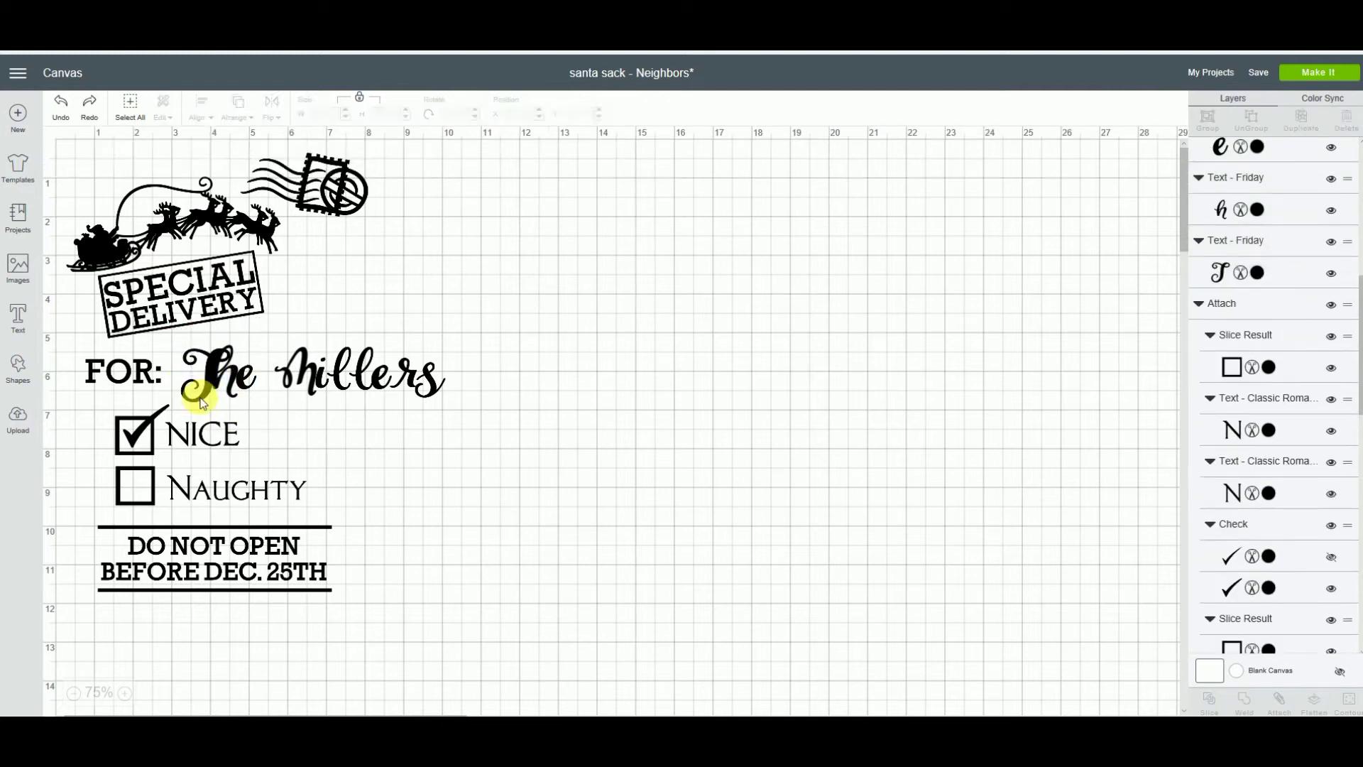
click(286, 374)
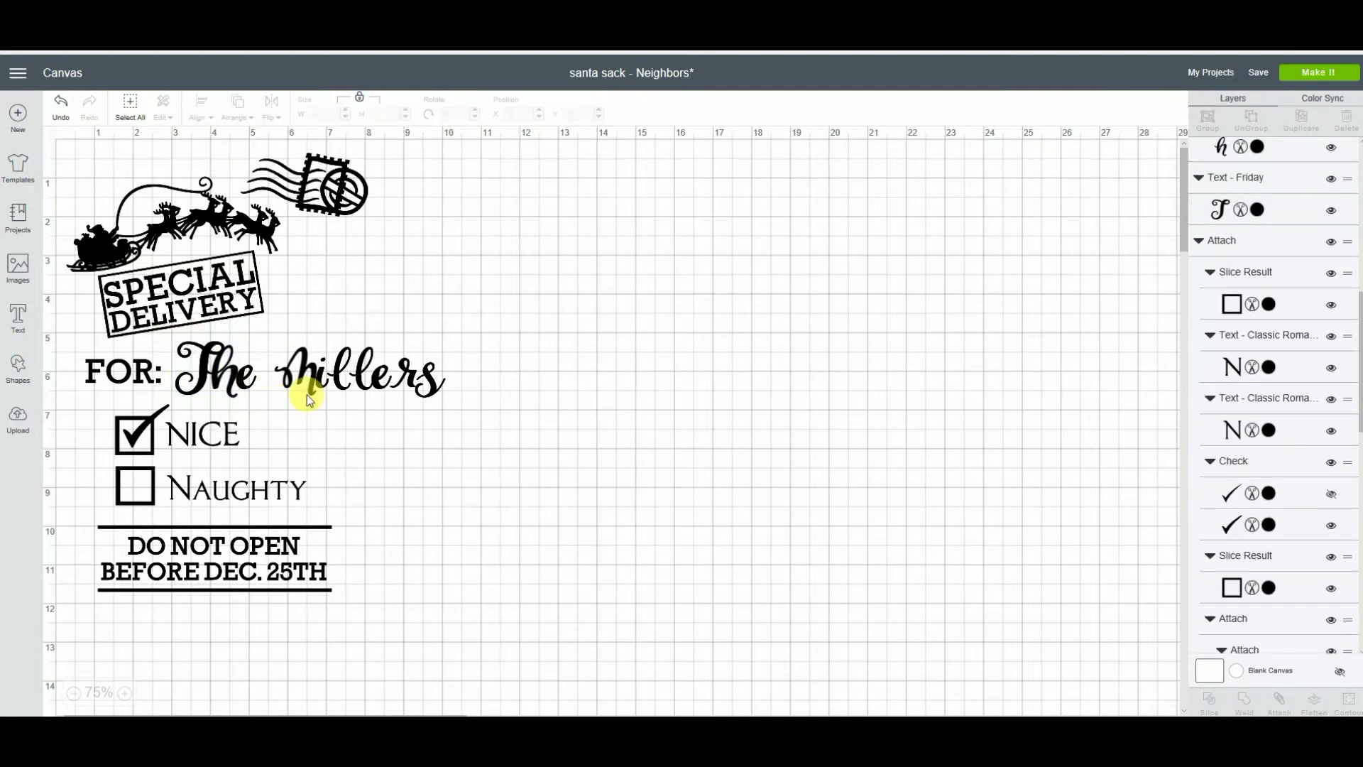
mouse_move(323, 407)
mouse_down()
mouse_move(334, 422)
mouse_move(309, 386)
mouse_move(396, 392)
mouse_move(405, 380)
mouse_move(385, 386)
mouse_up()
click(533, 387)
Nudge the 'illers' and 'ers' letters so the script joins up.
click(336, 352)
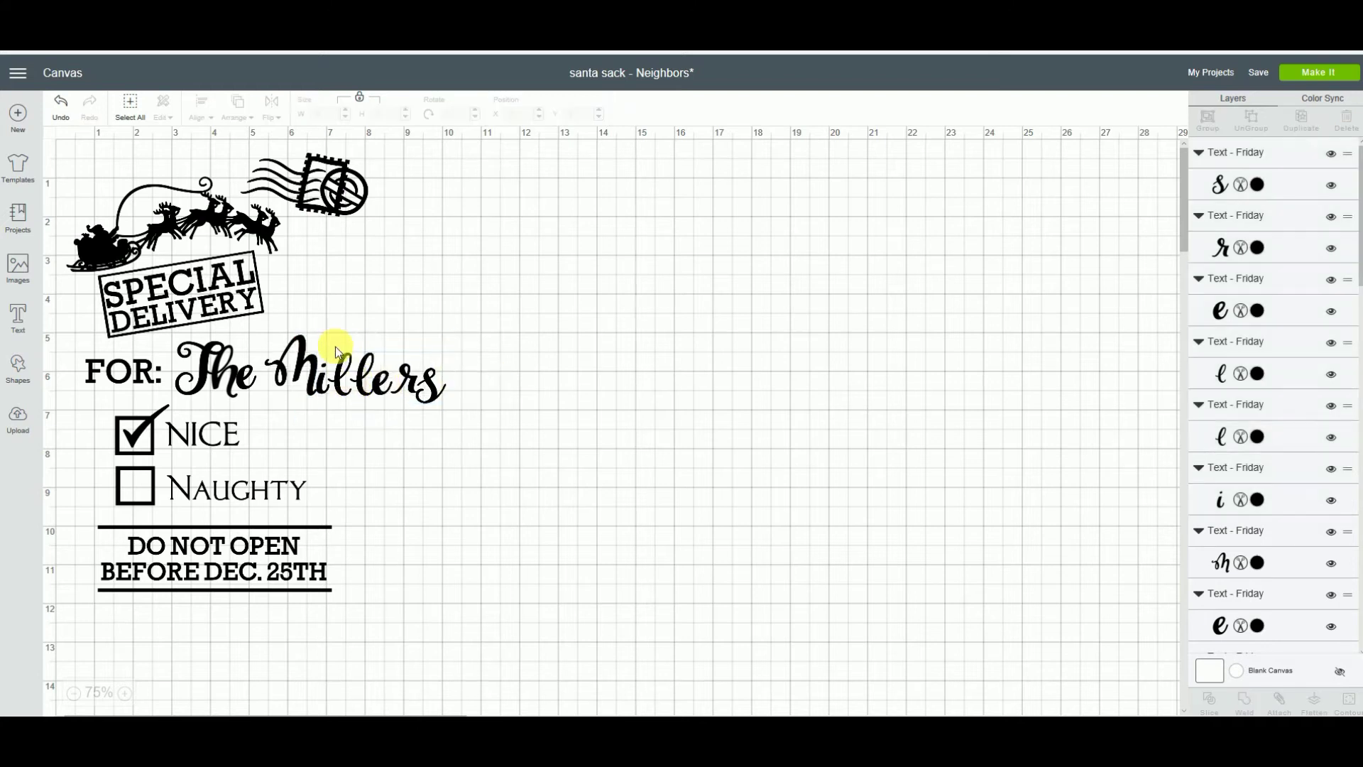
mouse_move(325, 346)
mouse_down()
mouse_move(451, 395)
mouse_move(424, 365)
mouse_move(349, 390)
mouse_move(448, 405)
mouse_move(413, 390)
mouse_up()
click(424, 364)
click(395, 358)
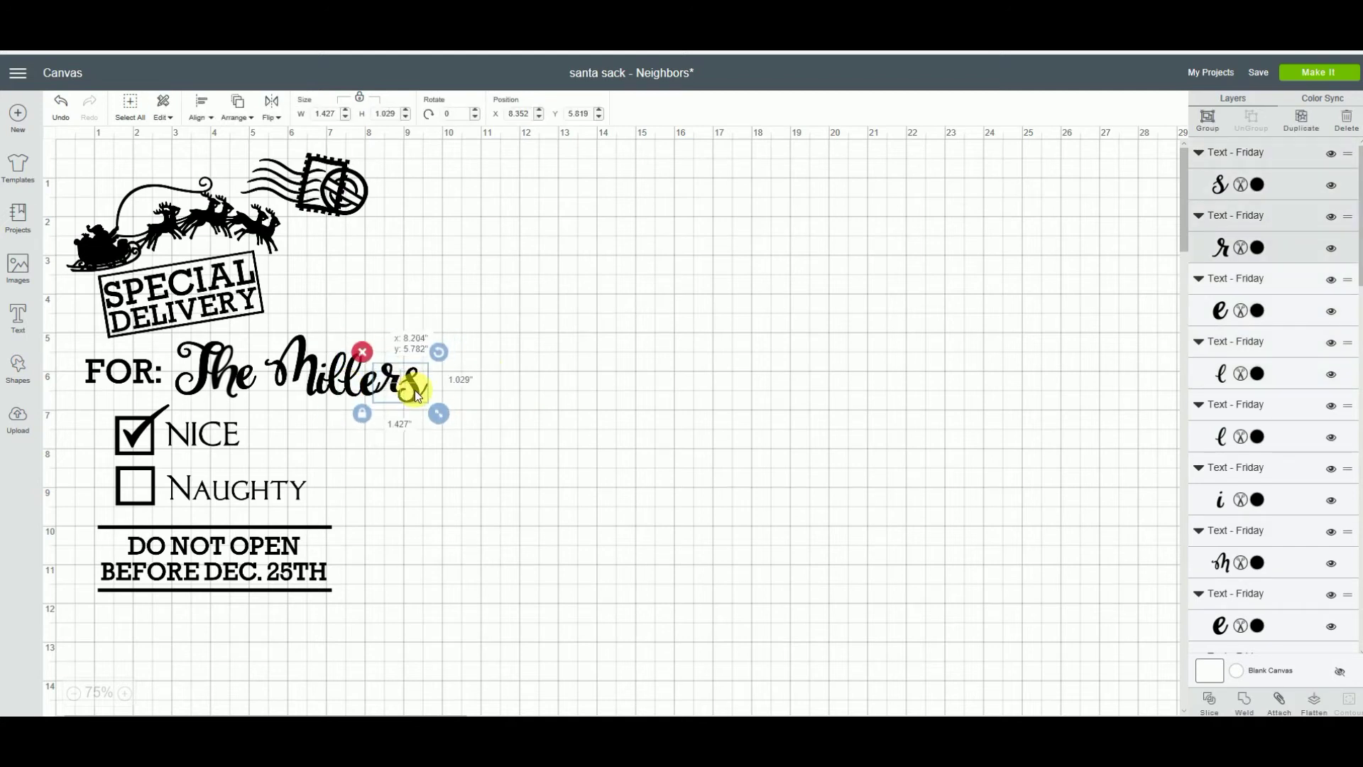
Nudge the final 's' into place, then select every letter of the name.
click(423, 418)
drag(416, 392, 412, 394)
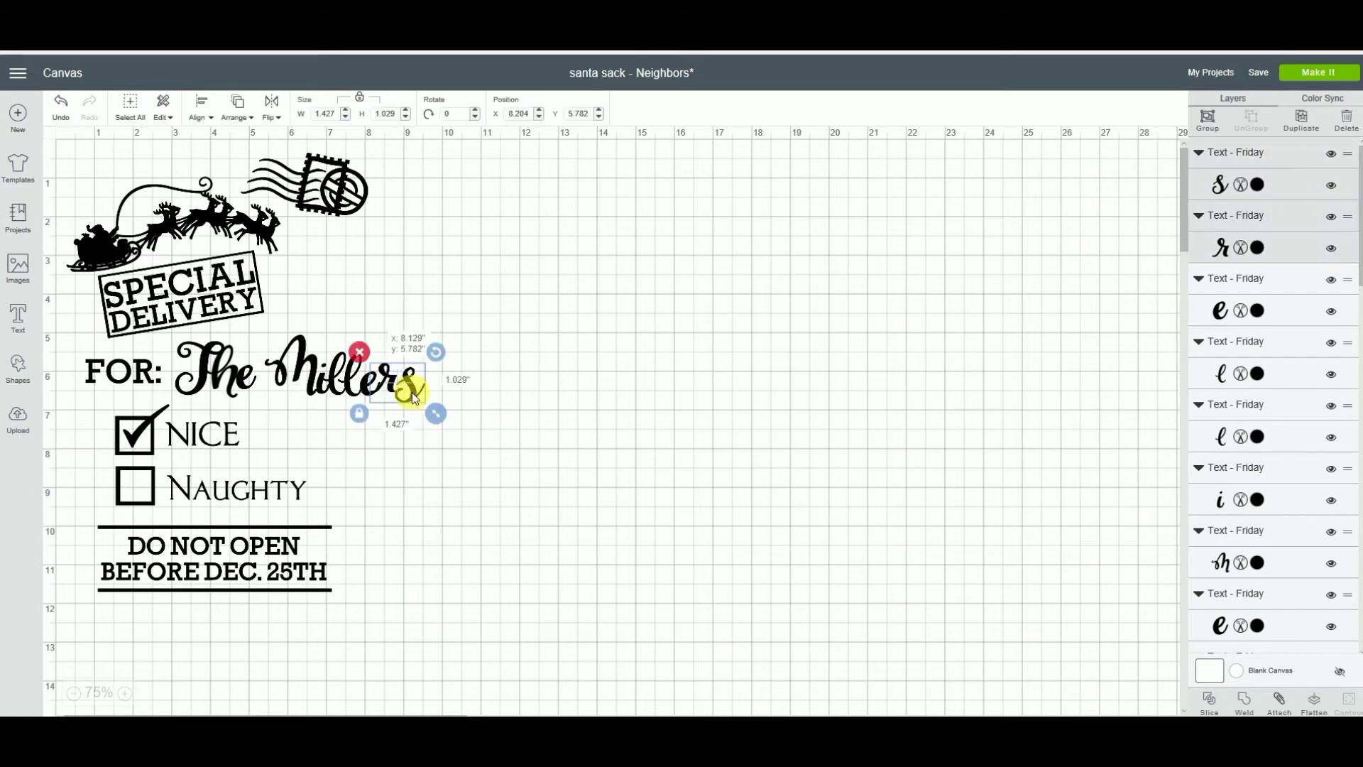
click(426, 345)
click(417, 390)
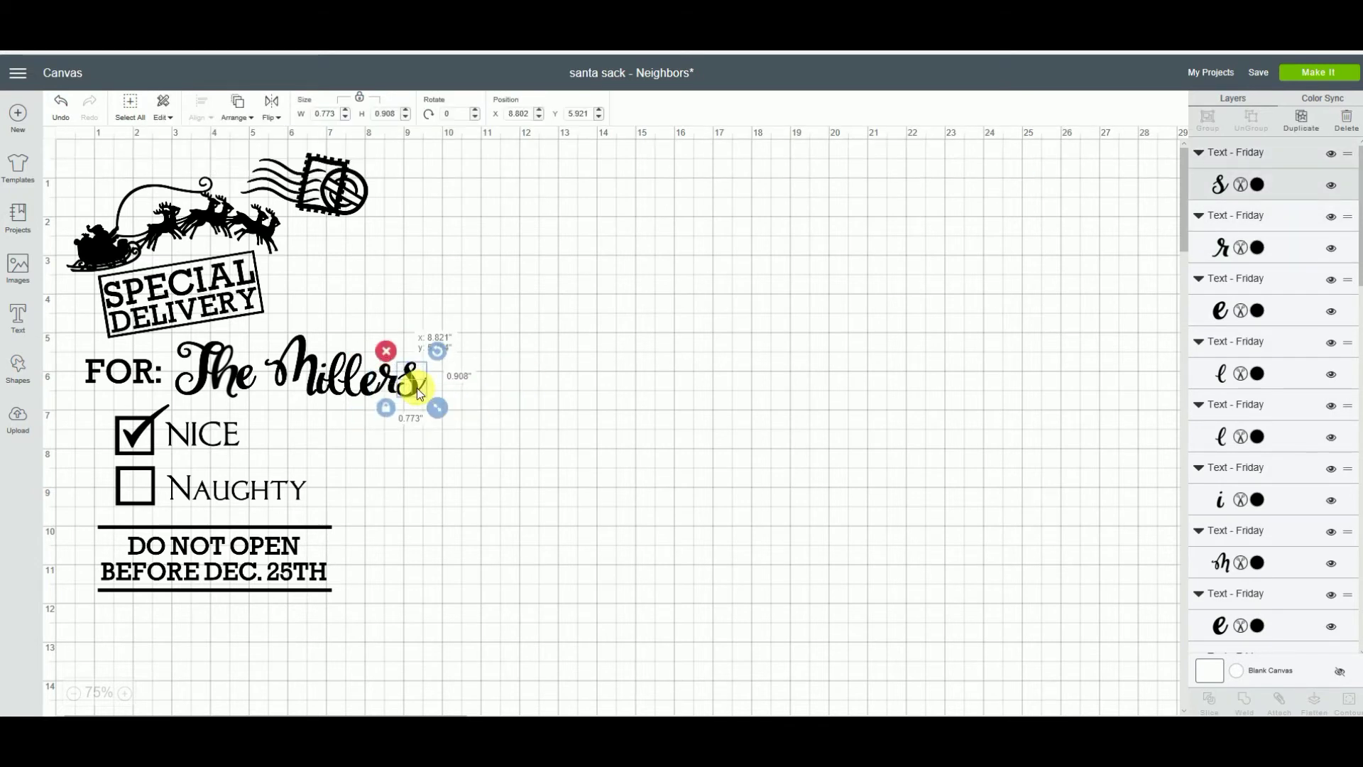
click(492, 380)
drag(438, 396, 177, 336)
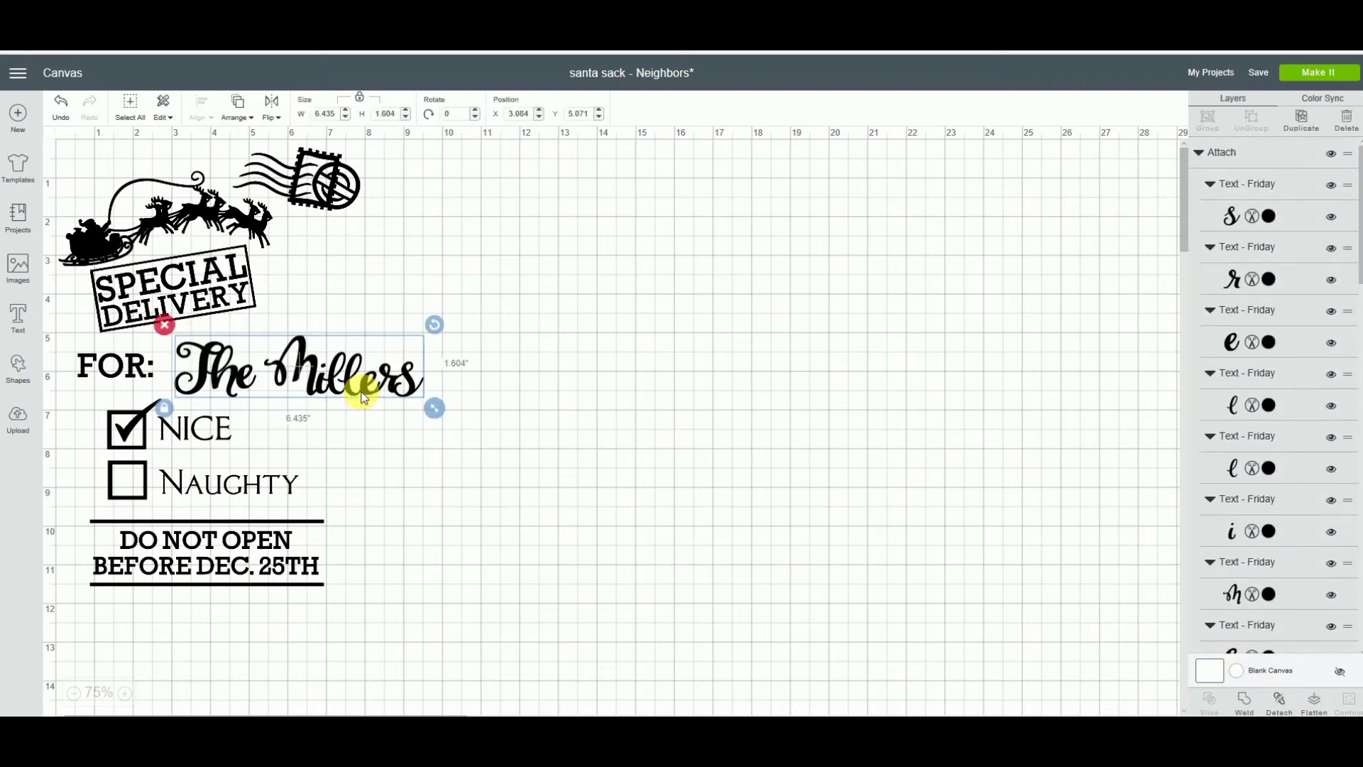
Weld 'The Millers', place it right after FOR:, and resize it to about 5.75 inches wide.
click(1249, 703)
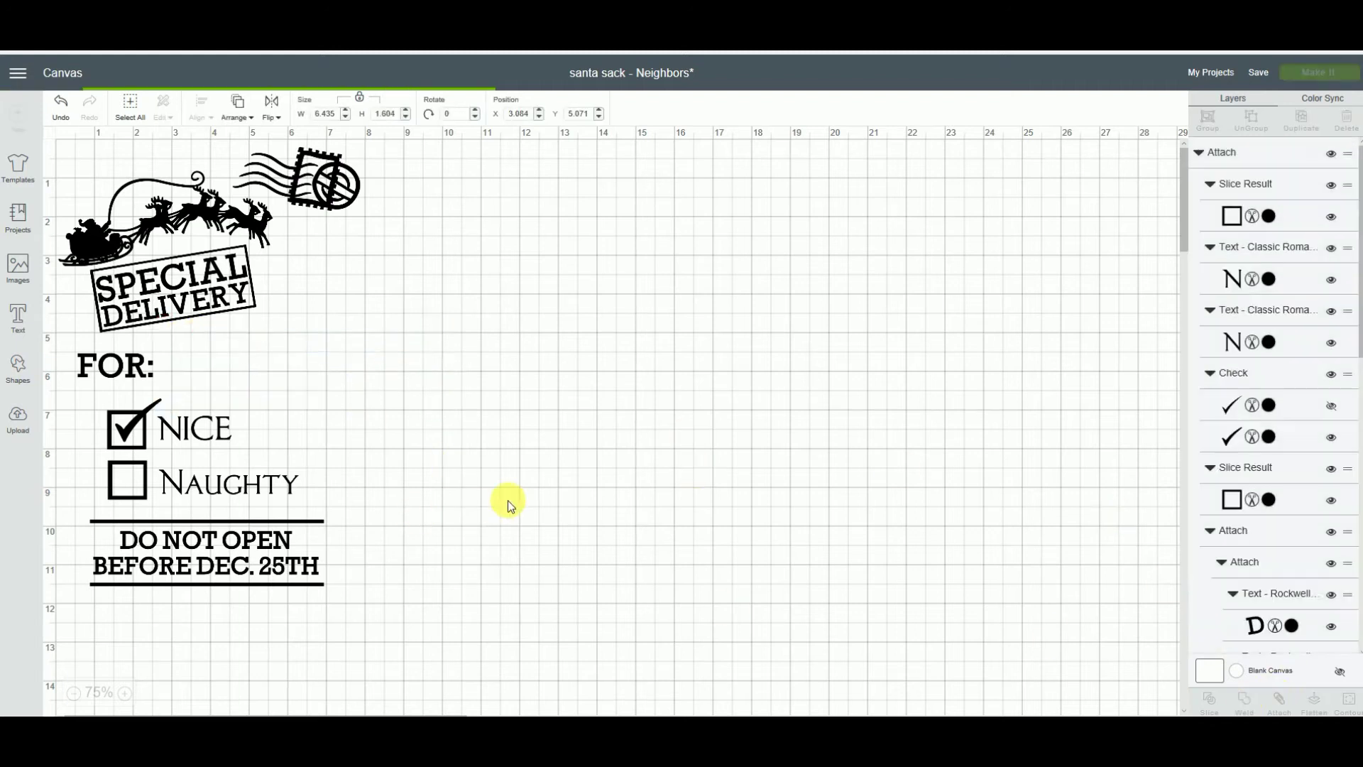
drag(347, 386, 327, 383)
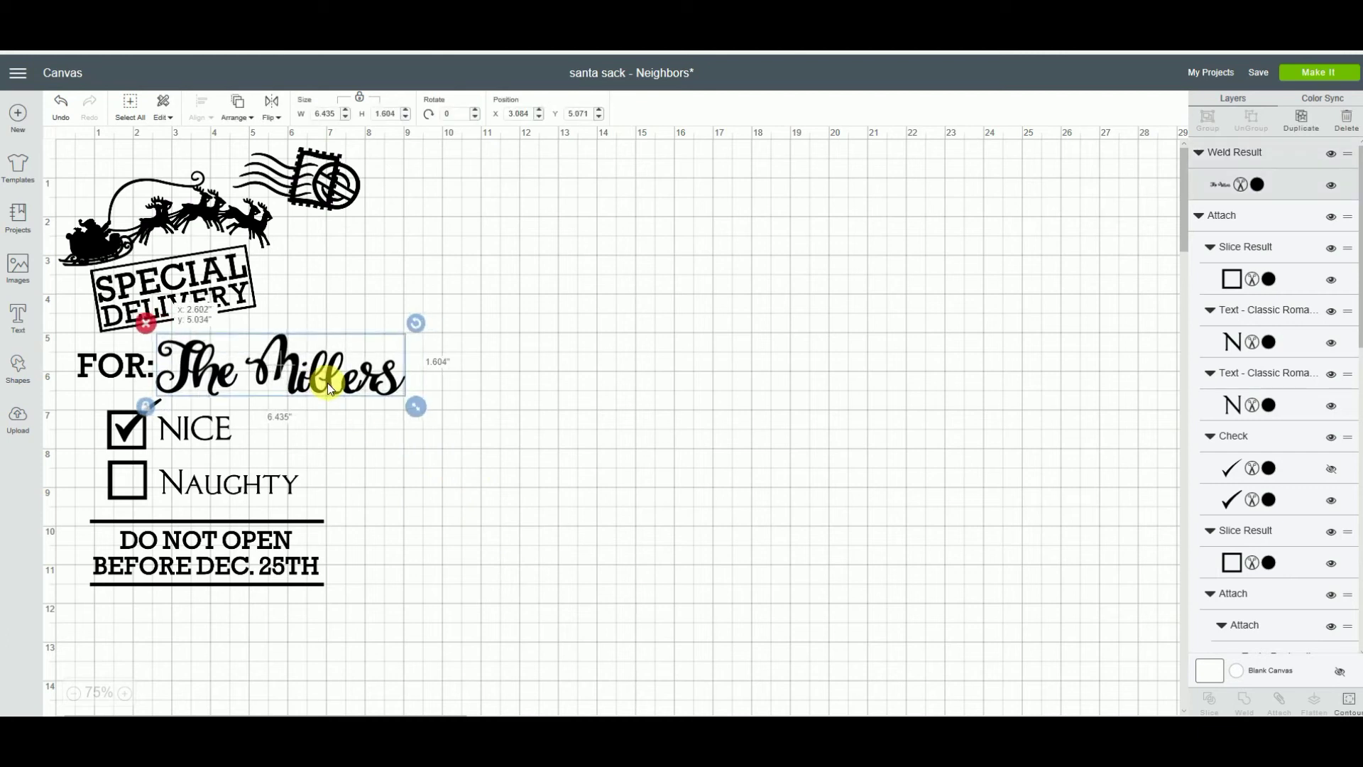
drag(420, 408, 394, 399)
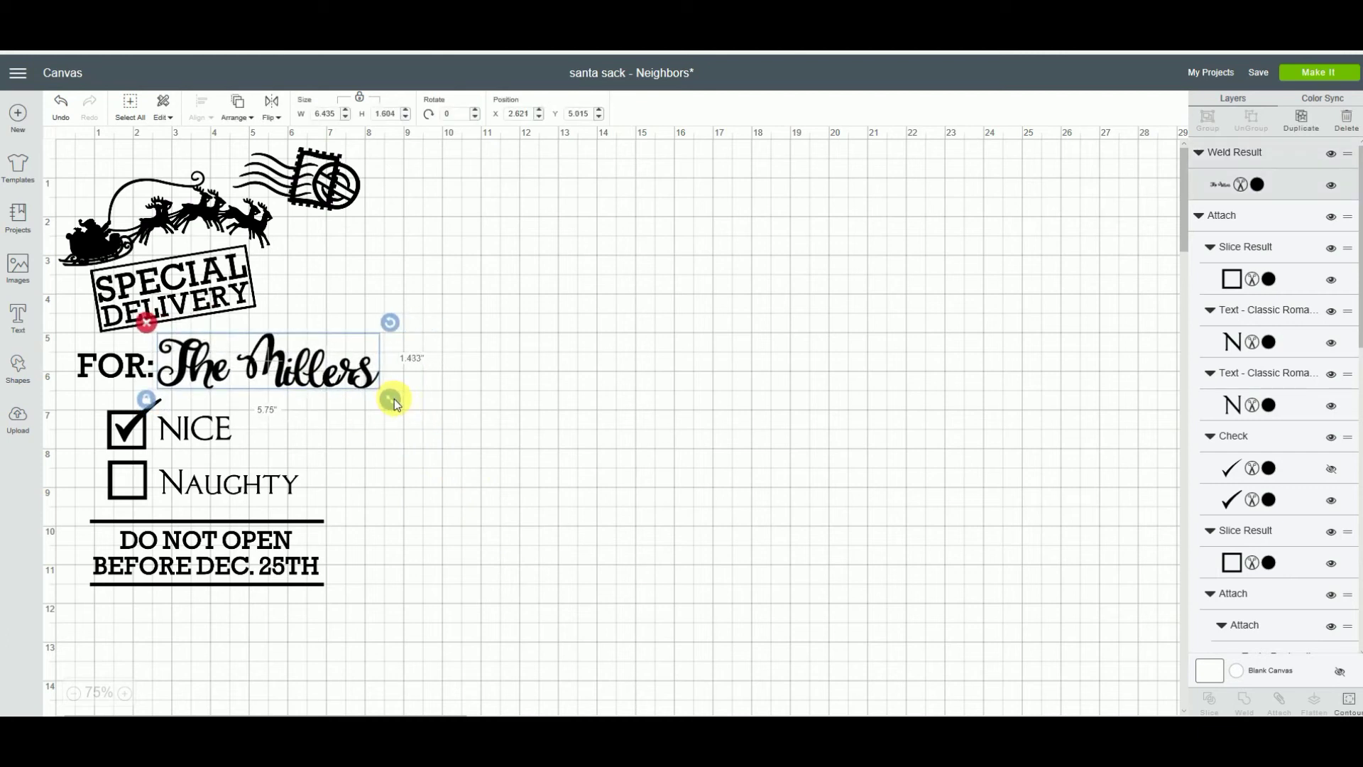
click(519, 446)
click(367, 384)
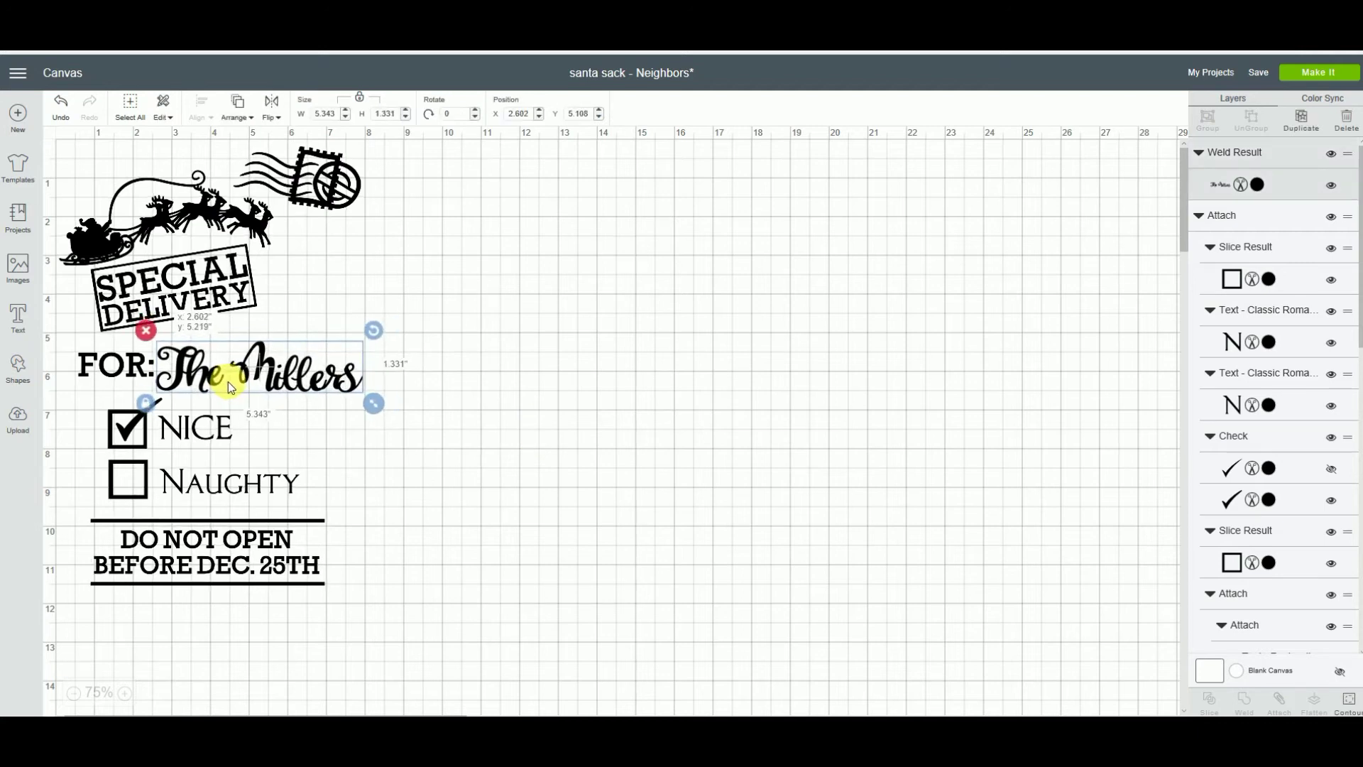
click(574, 424)
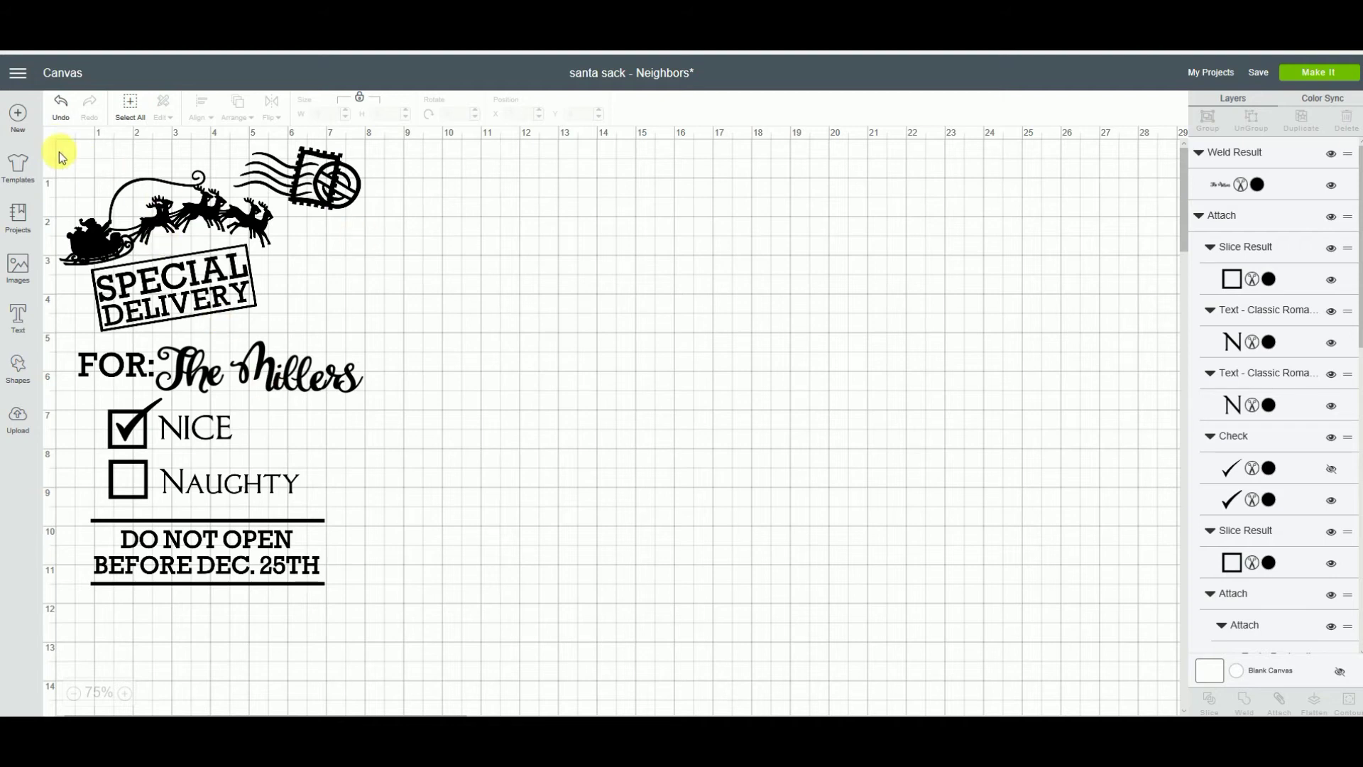
Select every object and attach the whole design together.
drag(61, 151, 318, 382)
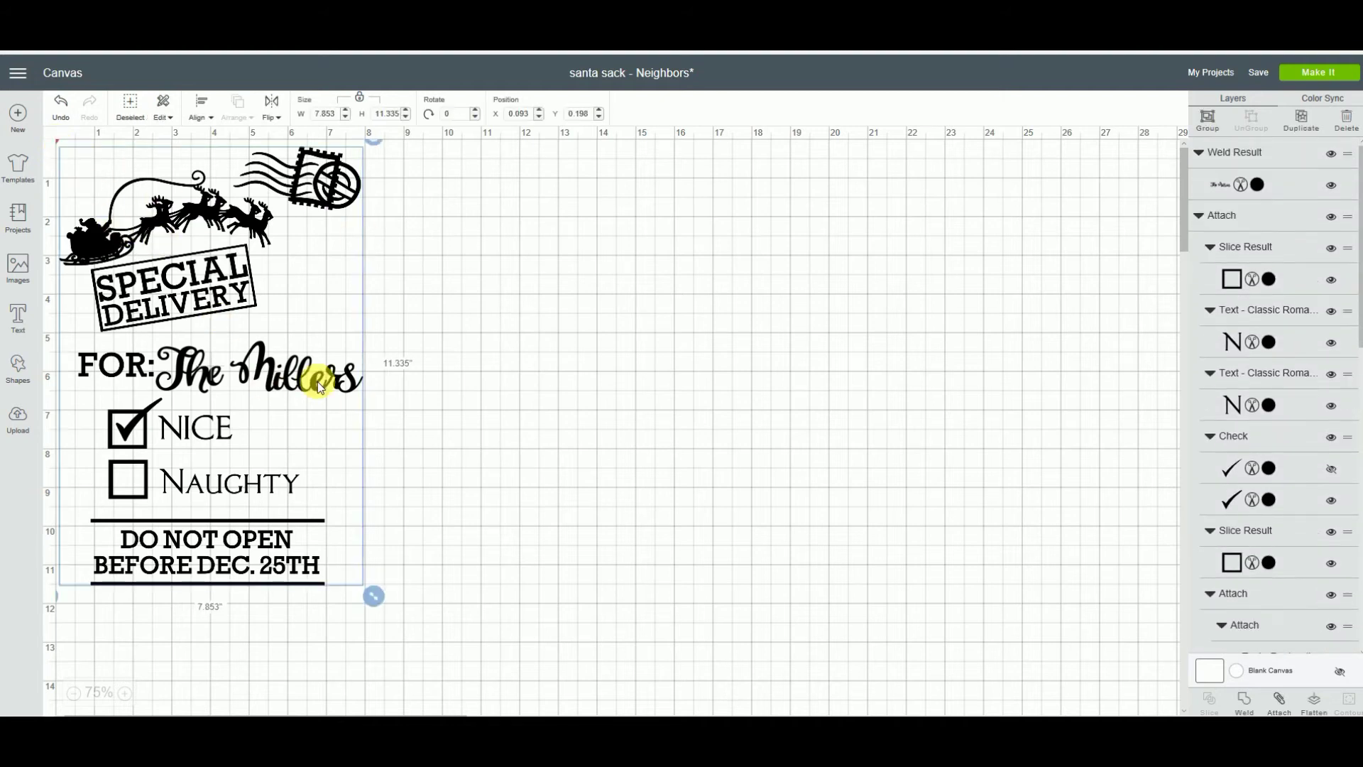
click(1288, 704)
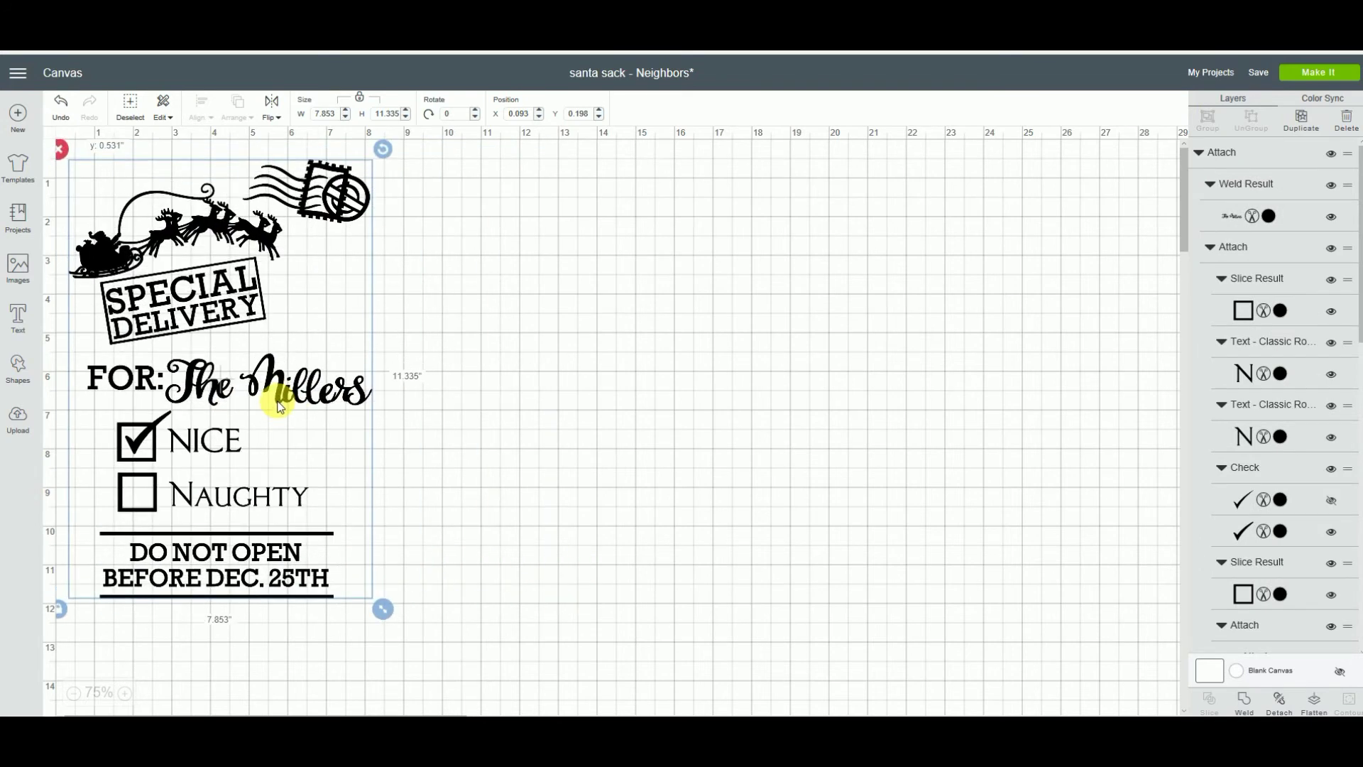
click(674, 442)
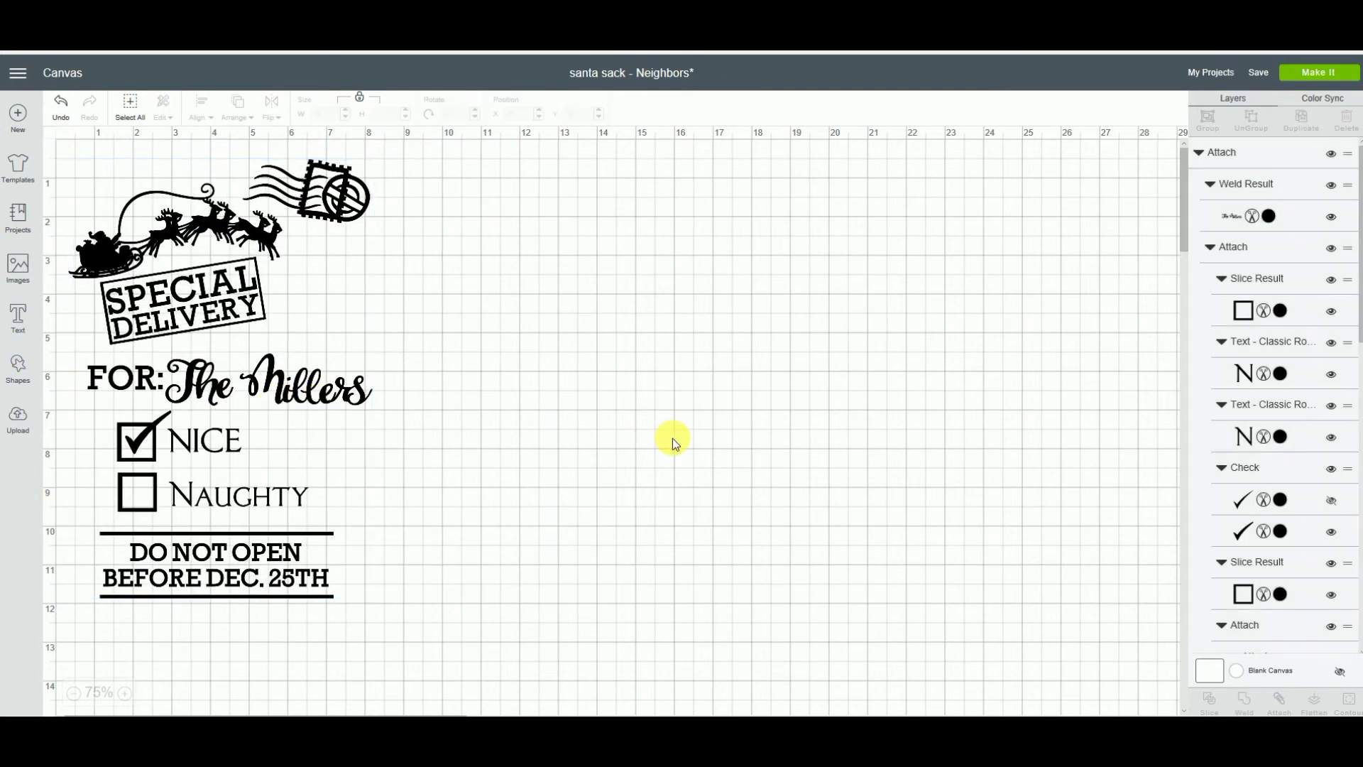
Send the attached design to a 12 x 12 mat with Mirror switched on.
click(1318, 71)
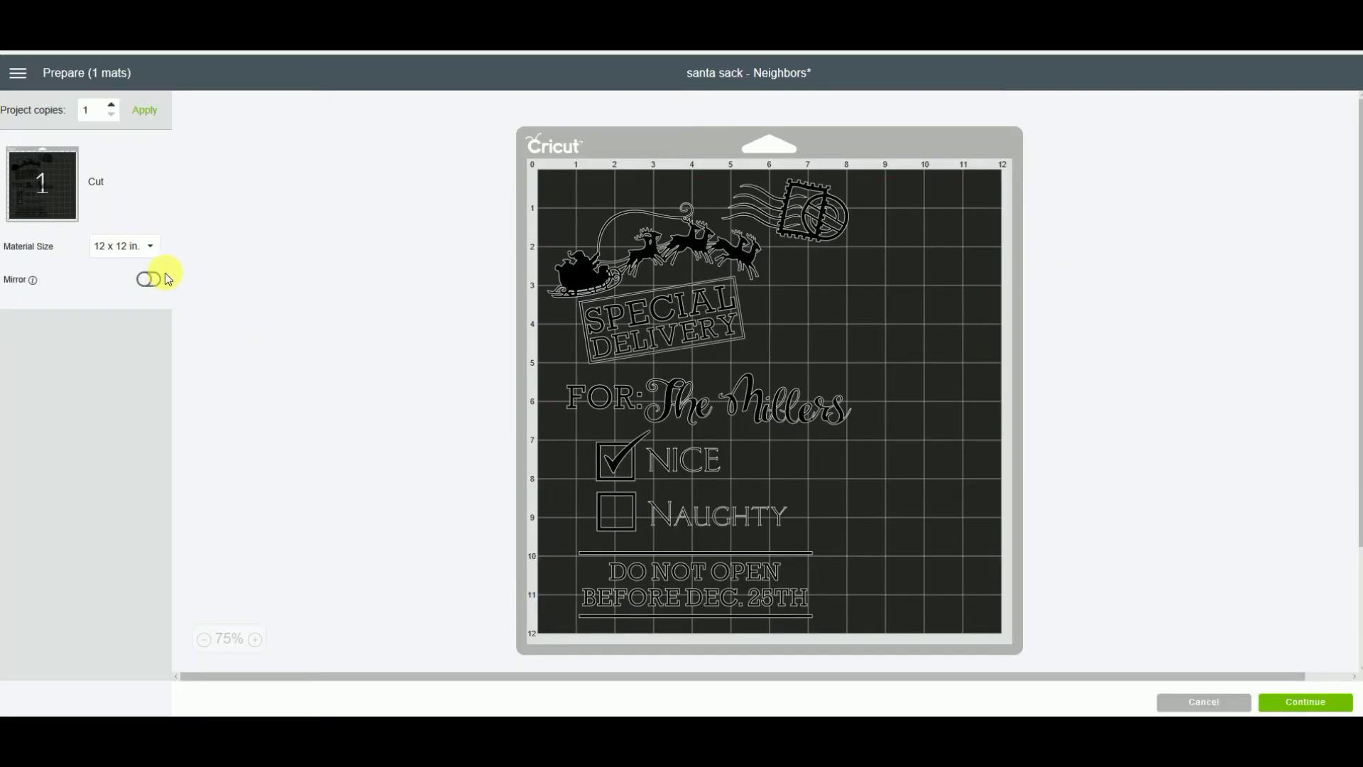
click(149, 279)
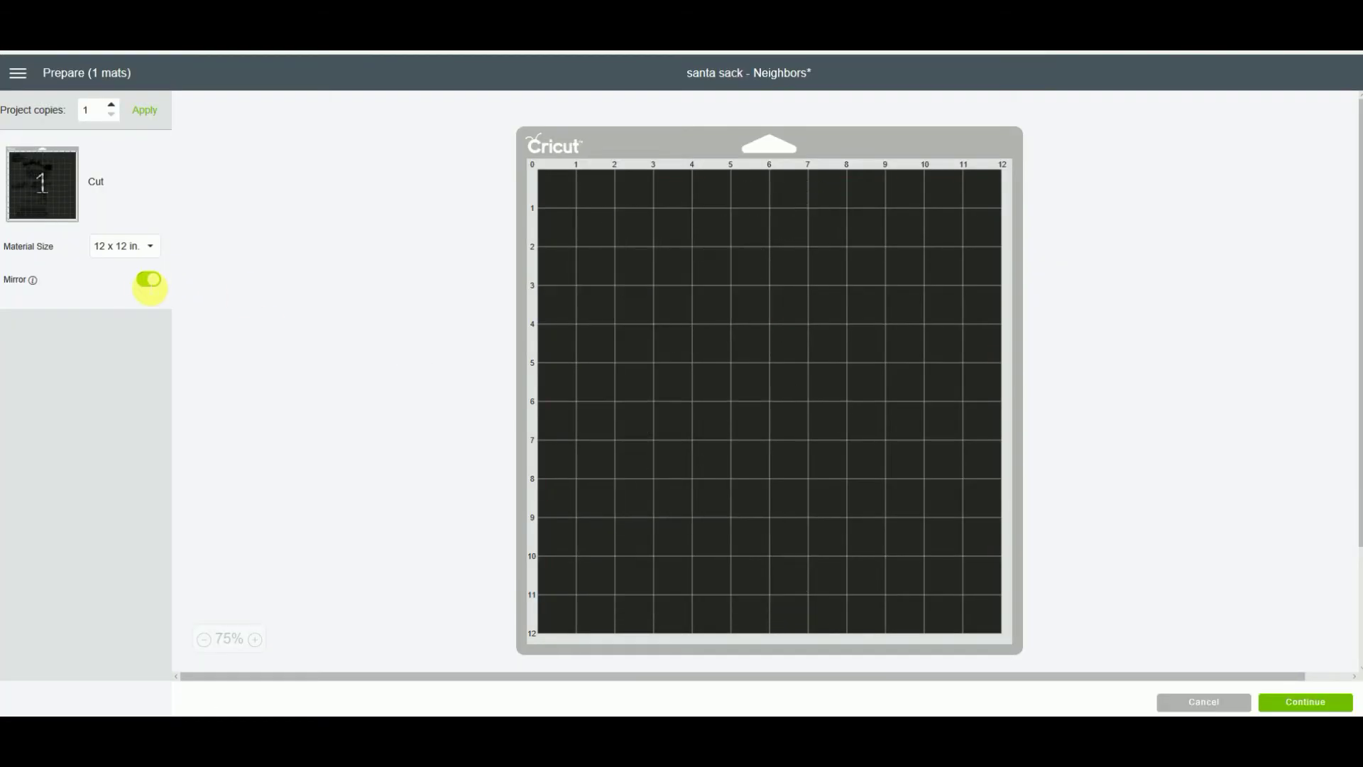